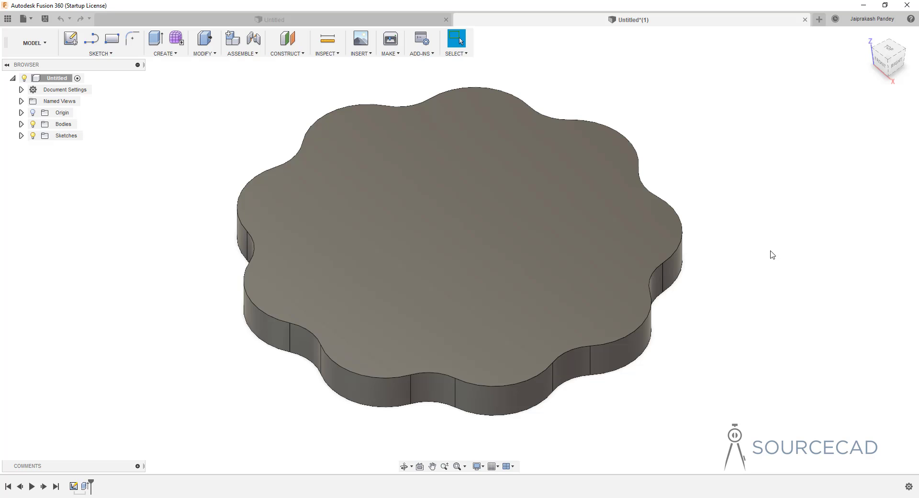
# Sketch a center-diameter circle about 4 mm across on the YZ plane, centered on the plate's upper outer corner at the positive Y end.
pyautogui.scroll(-2, 766, 255)
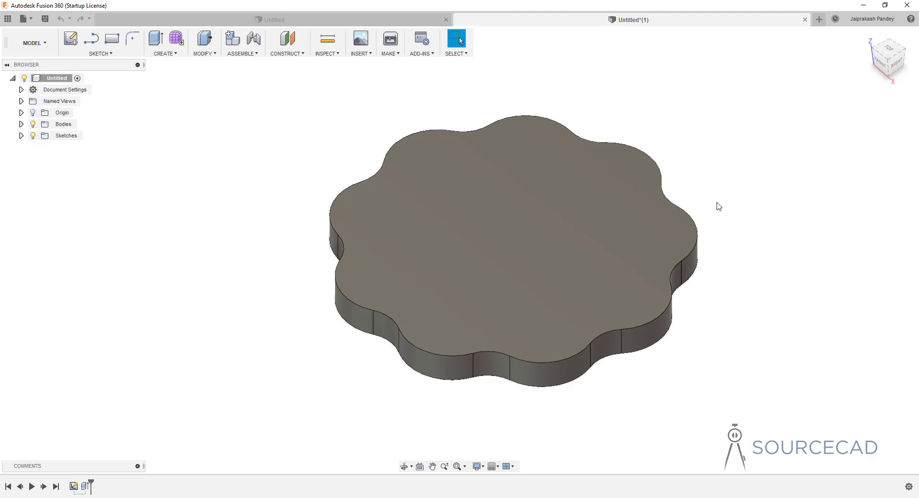
pyautogui.scroll(-1, 713, 204)
pyautogui.moveTo(714, 205); pyautogui.dragTo(651, 213, button='middle')
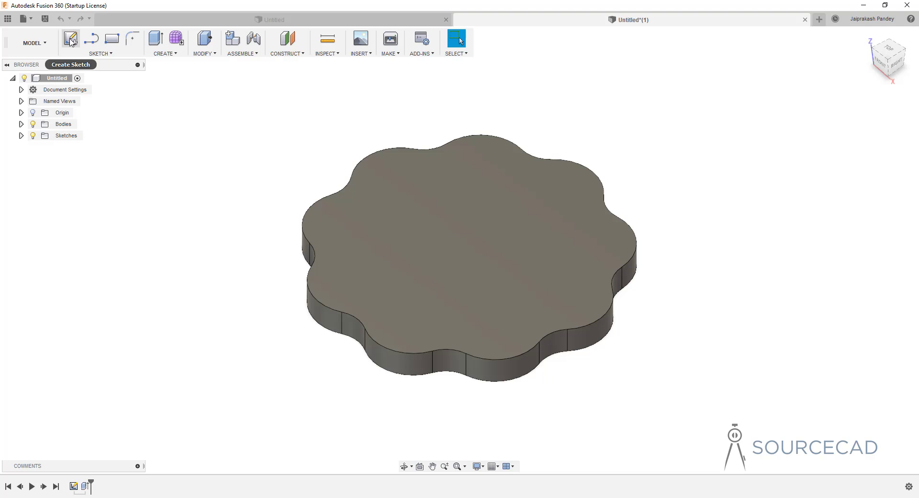
pyautogui.click(71, 42)
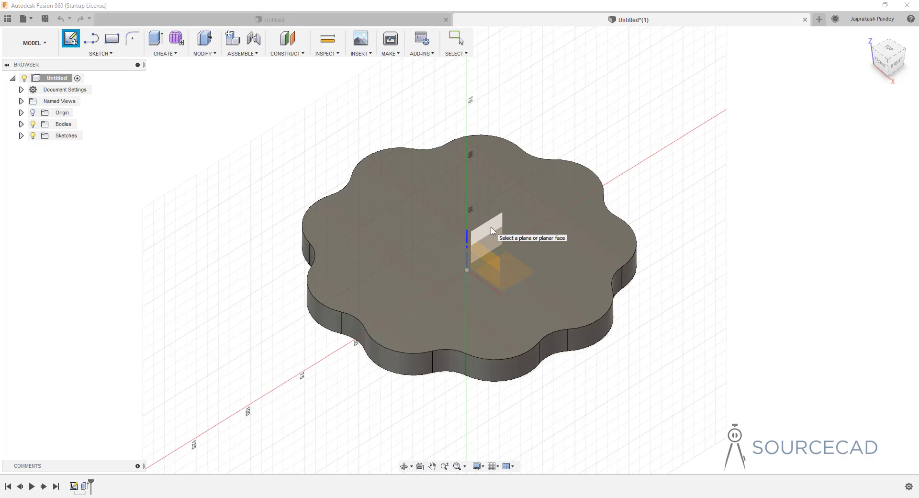
pyautogui.click(492, 231)
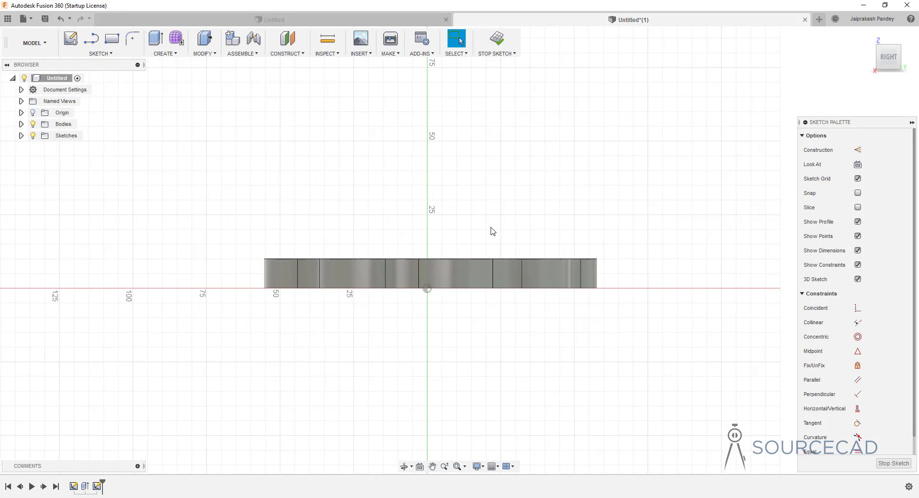
pyautogui.press('c')
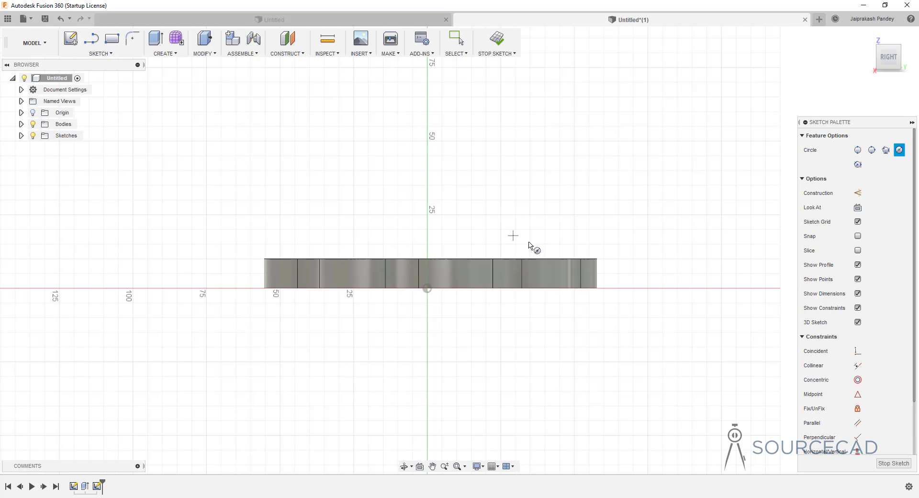
pyautogui.scroll(2, 598, 260)
pyautogui.scroll(6, 597, 261)
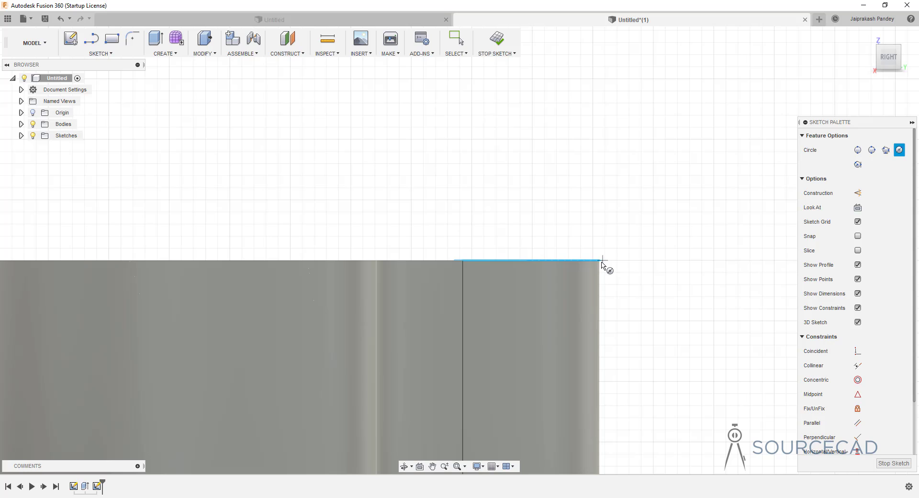
pyautogui.click(599, 260)
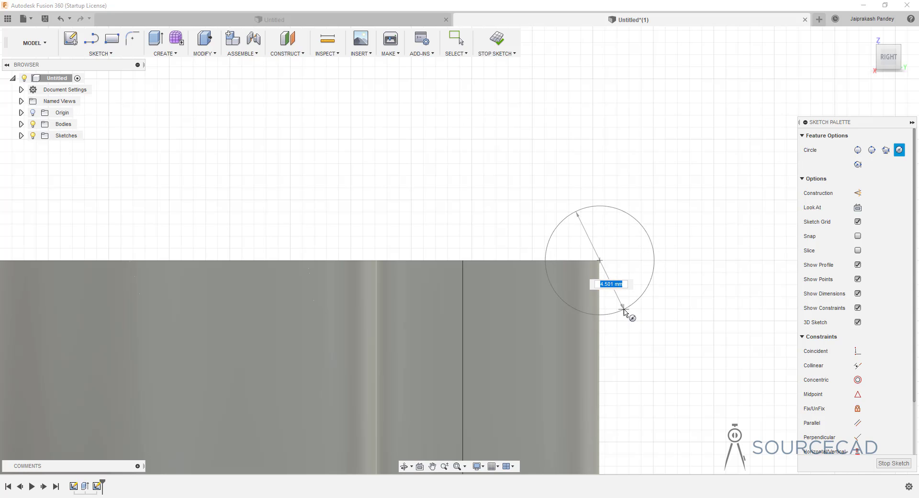
pyautogui.click(622, 307)
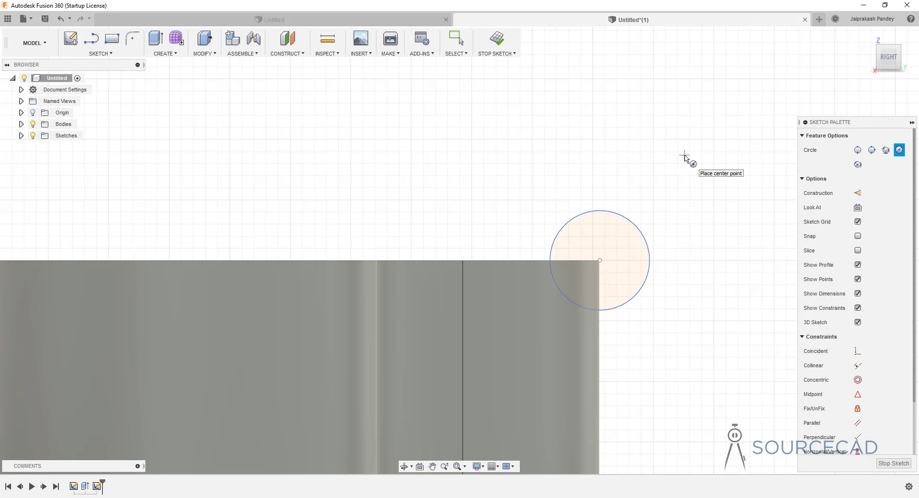
pyautogui.press('Escape')
# Sweep the circle along the plate's chained top edge as a Single Path sweep with the Join operation.
pyautogui.scroll(-8, 550, 242)
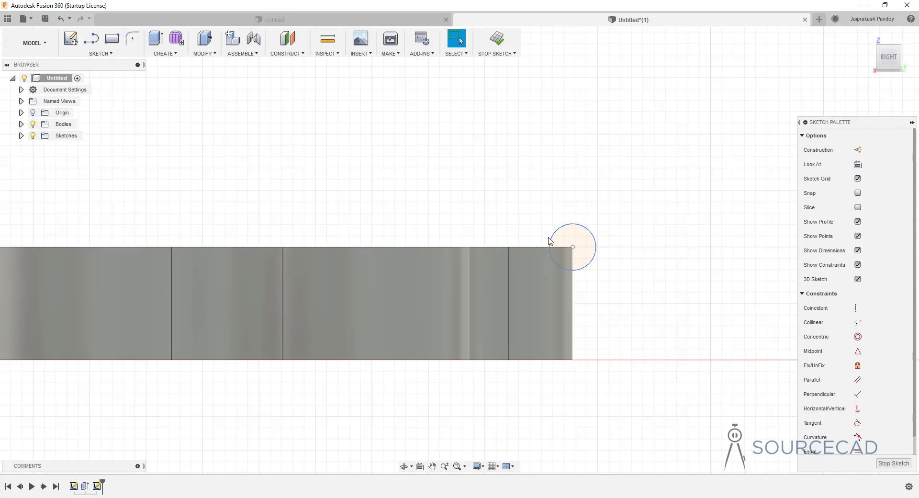
pyautogui.scroll(-5, 550, 242)
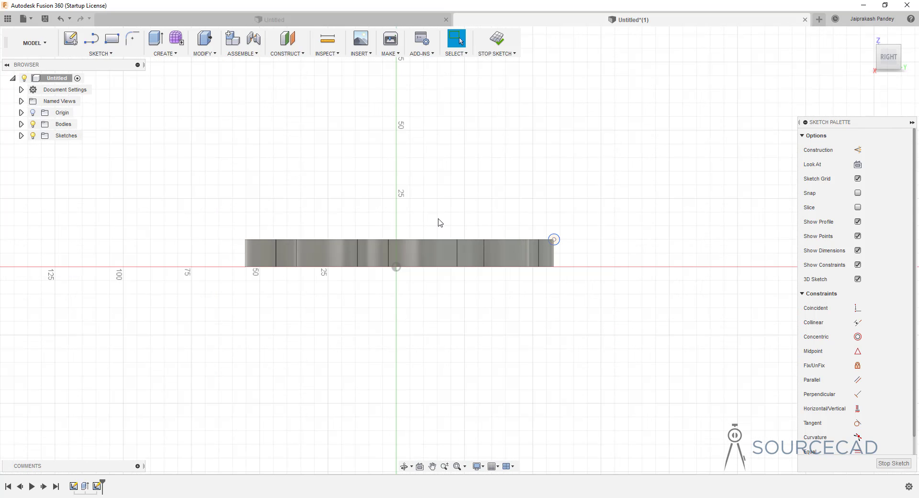
pyautogui.moveTo(442, 211)
pyautogui.keyDown('shift'); pyautogui.mouseDown(button='middle')
pyautogui.moveTo(442, 201)
pyautogui.moveTo(445, 245)
pyautogui.moveTo(449, 236)
pyautogui.mouseUp(button='middle'); pyautogui.keyUp('shift')
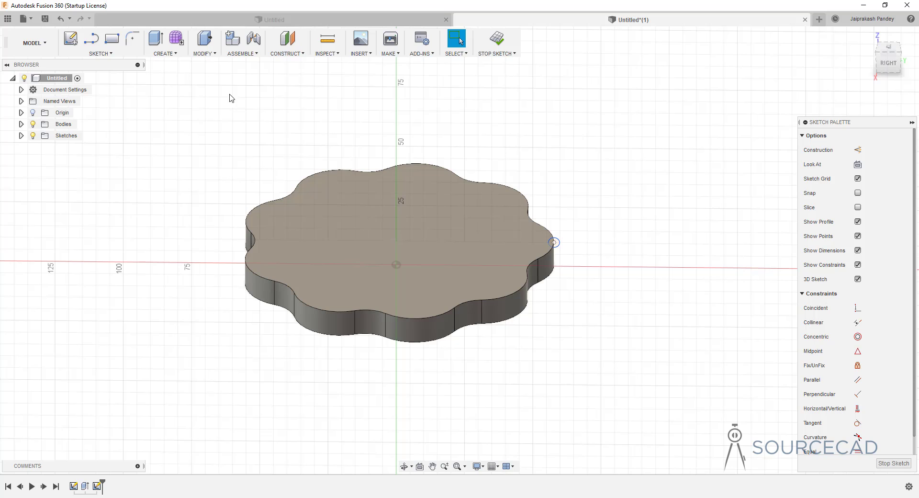
pyautogui.click(183, 57)
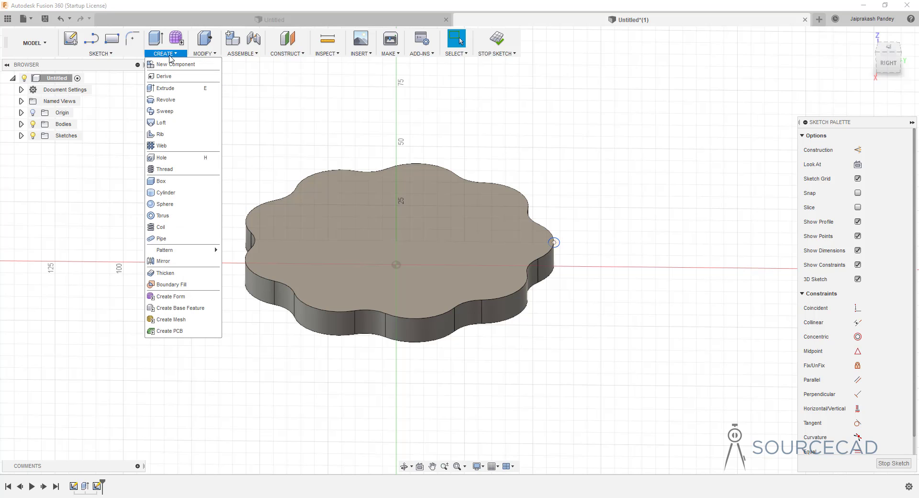
pyautogui.click(164, 111)
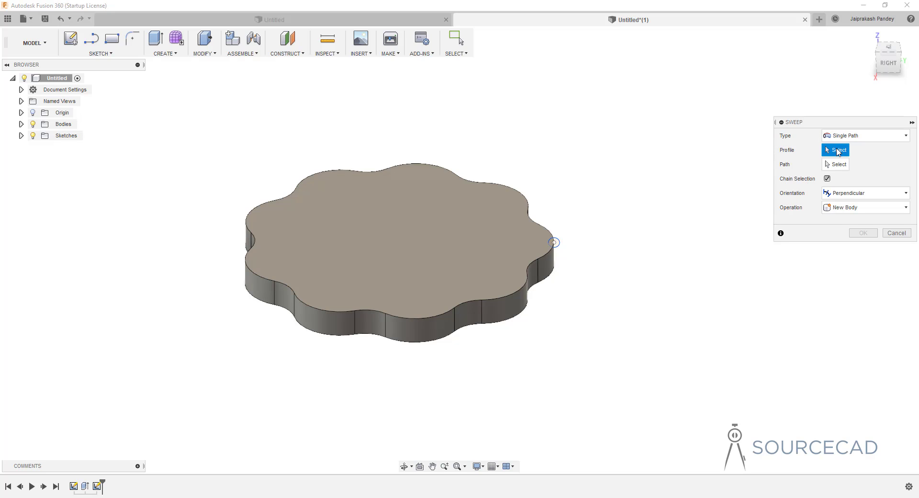
pyautogui.click(560, 242)
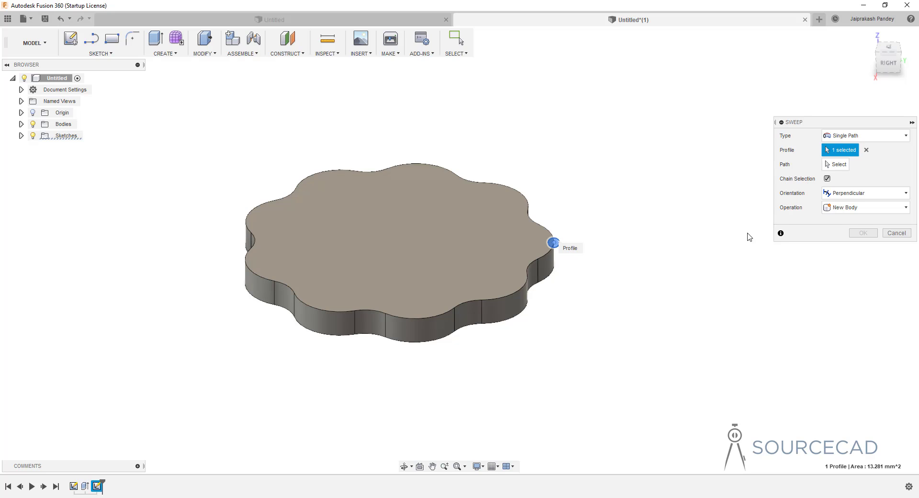
pyautogui.click(834, 165)
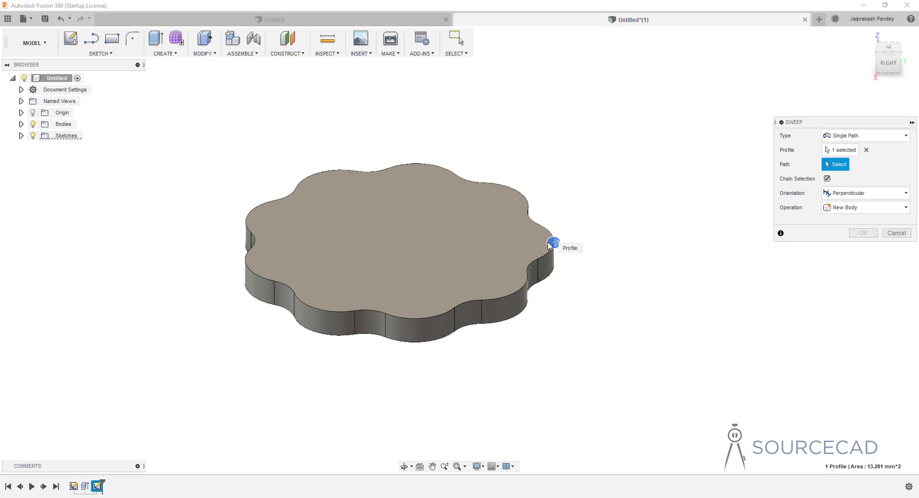
pyautogui.click(526, 289)
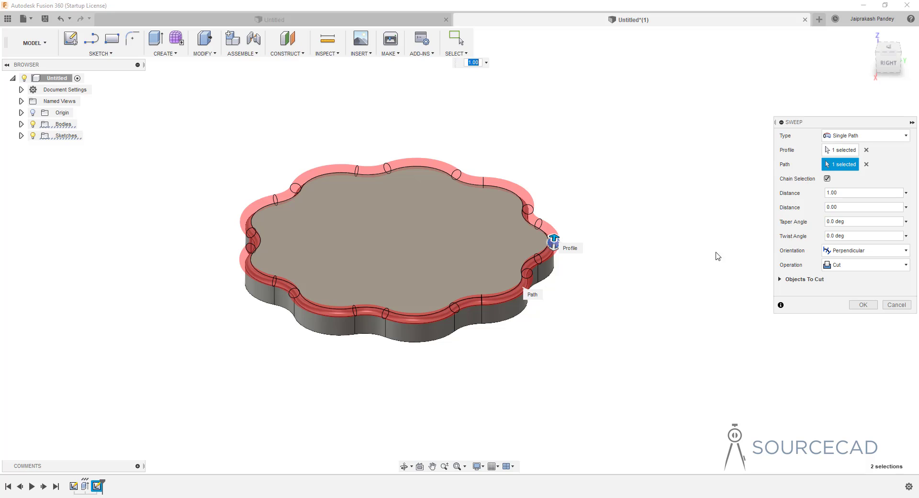
pyautogui.click(845, 266)
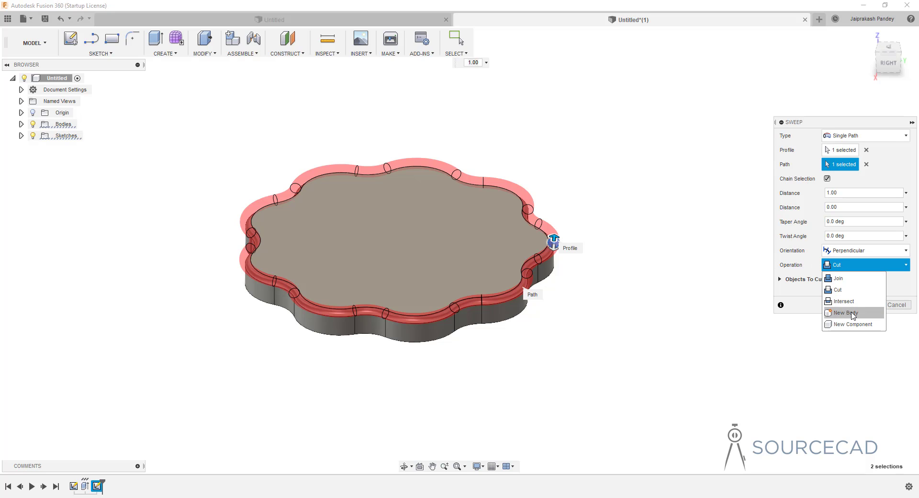
pyautogui.click(851, 278)
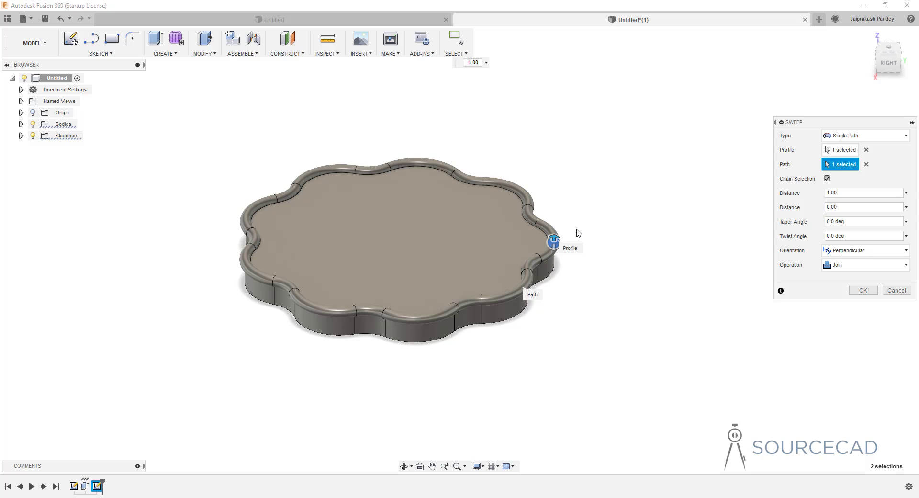
# Try a partial sweep along the edge with distances of 0.489 in one direction and 0.276 in the other.
pyautogui.keyDown('shift'); pyautogui.moveTo(576, 234); pyautogui.dragTo(566, 254, button='middle'); pyautogui.keyUp('shift')
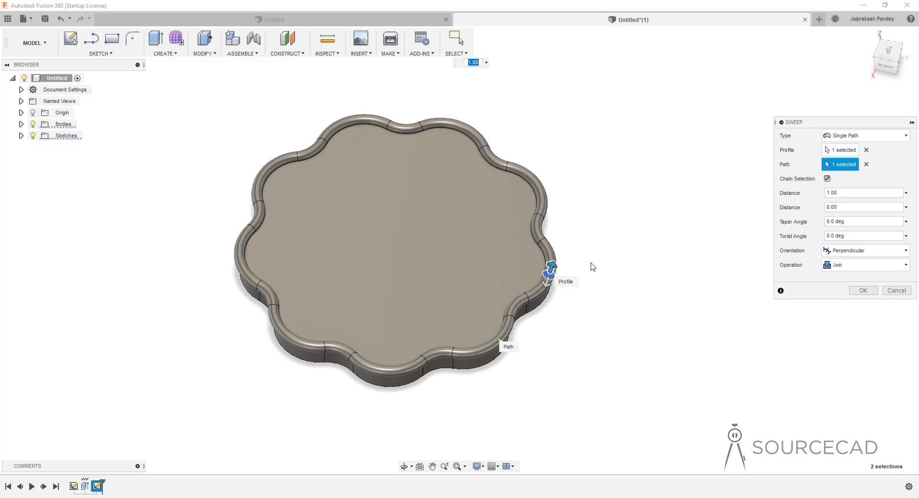
pyautogui.moveTo(552, 265); pyautogui.dragTo(255, 220)
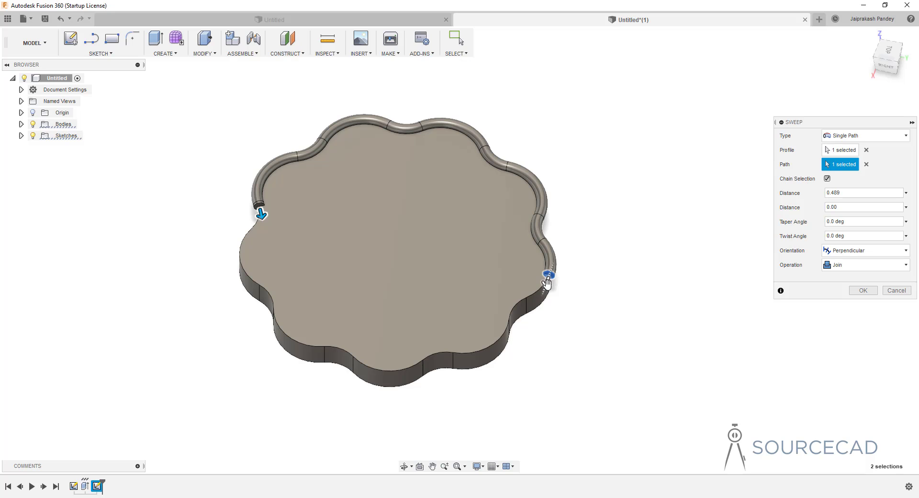
pyautogui.moveTo(547, 282); pyautogui.dragTo(331, 347)
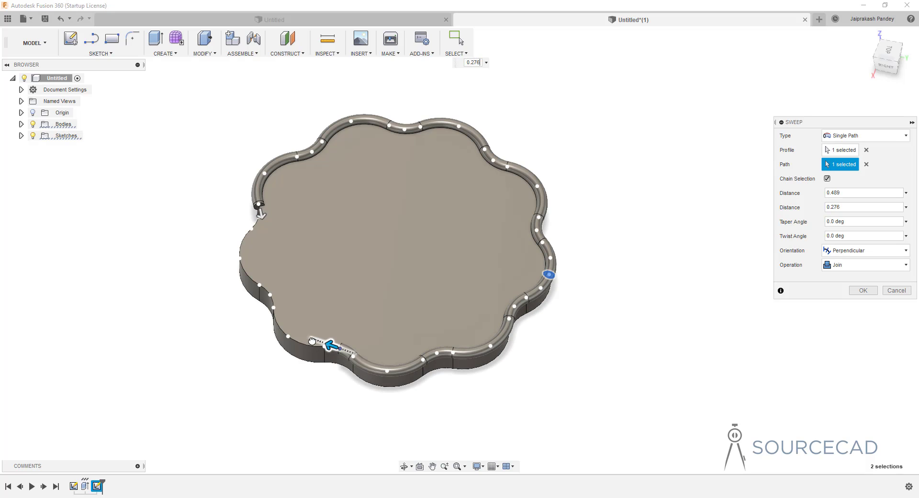
pyautogui.click(846, 206)
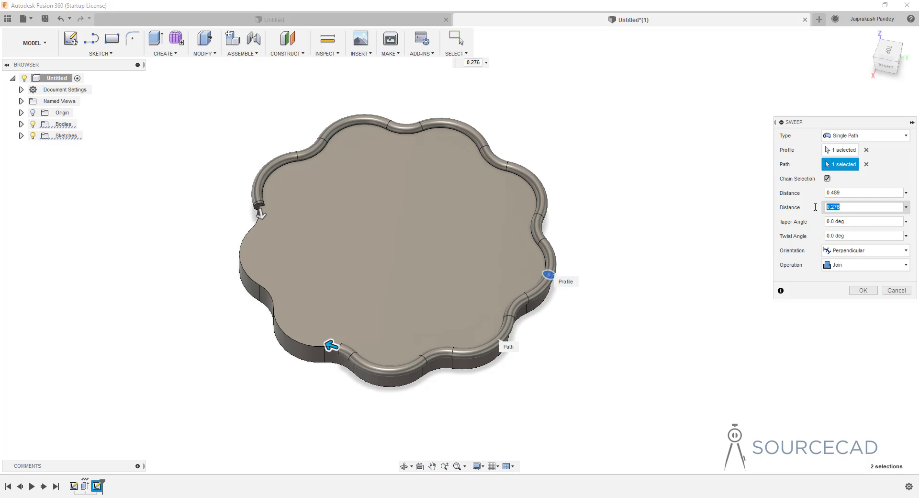
# Set the sweep distances to 1 and 0 and complete the rim around the plate.
pyautogui.click(841, 193)
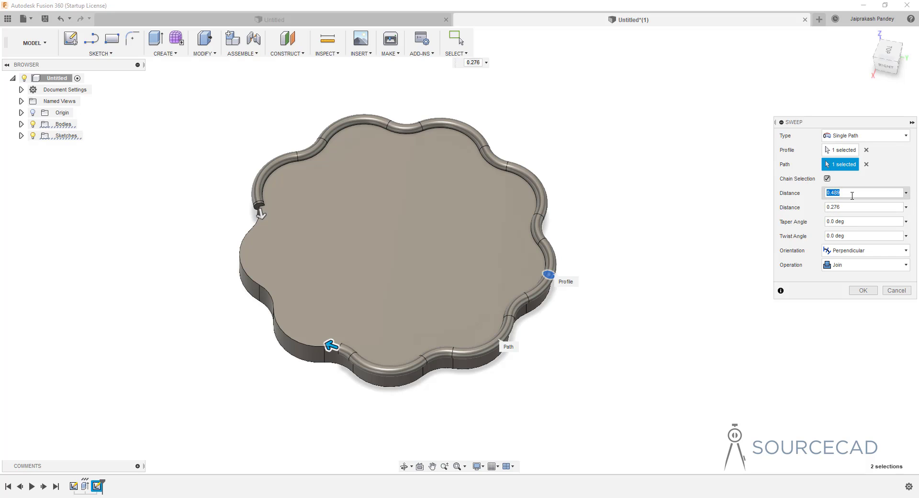
pyautogui.write('1')
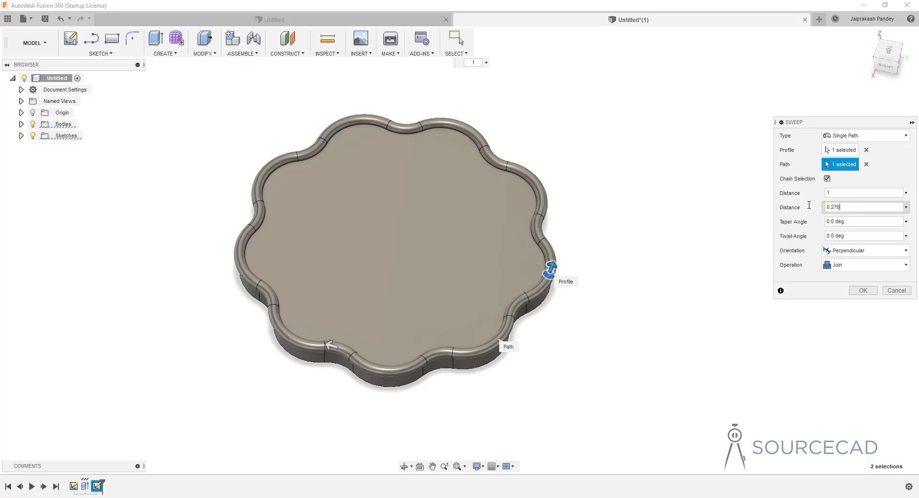
pyautogui.press('Tab')
pyautogui.write('0')
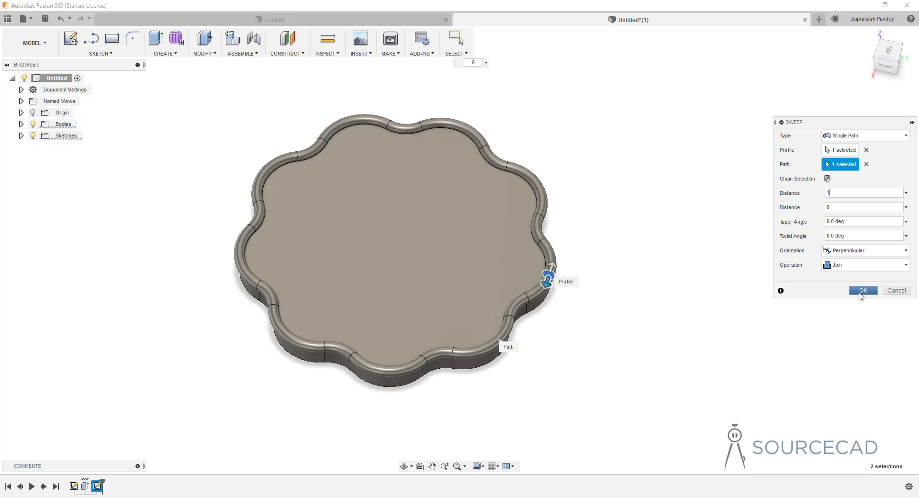
pyautogui.click(862, 291)
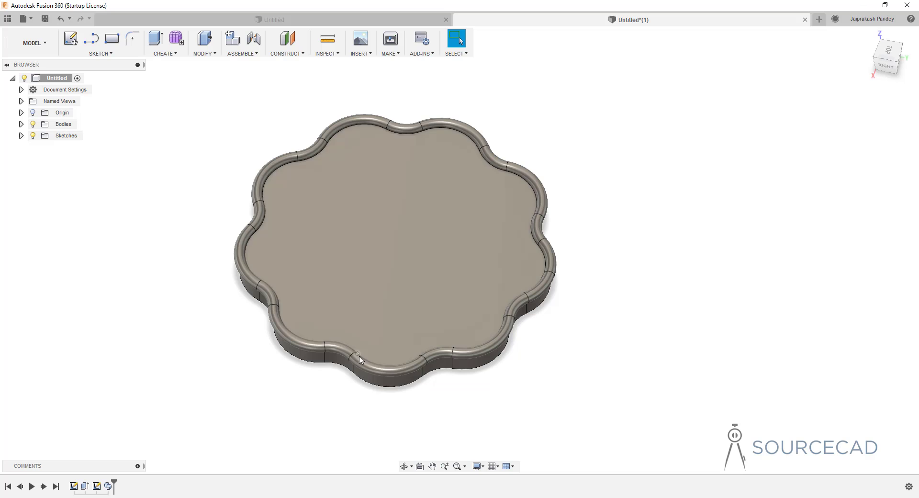
# Sketch a small five-sided circumscribed polygon on the YZ plane, centered on the plate's lower outer corner at the positive Y end.
pyautogui.moveTo(381, 333)
pyautogui.keyDown('shift'); pyautogui.mouseDown(button='middle')
pyautogui.moveTo(376, 275)
pyautogui.moveTo(387, 330)
pyautogui.mouseUp(button='middle'); pyautogui.keyUp('shift')
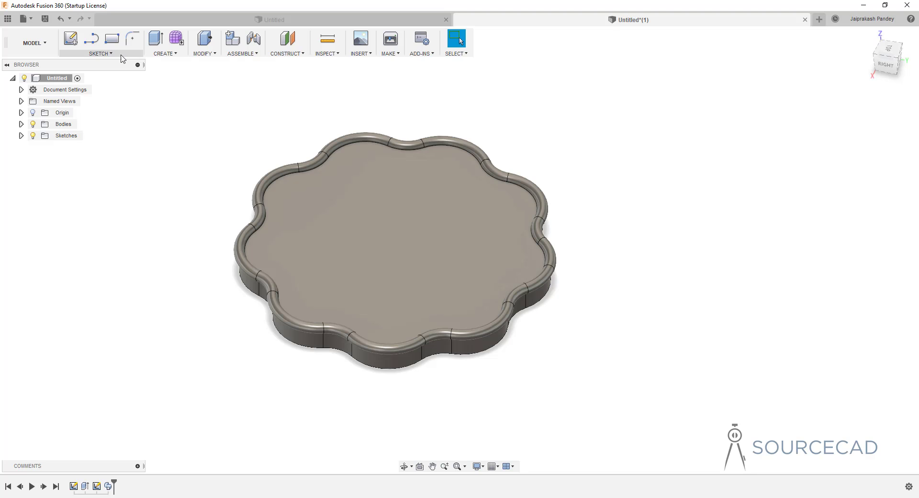
pyautogui.click(115, 57)
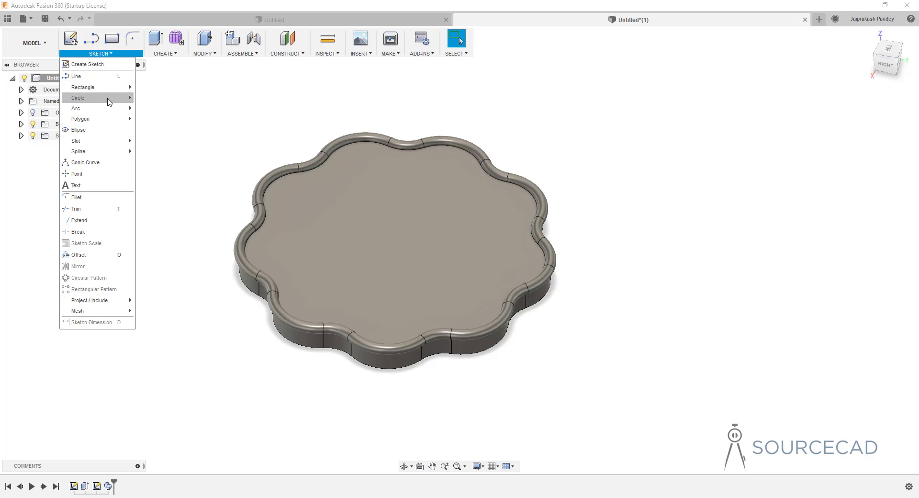
pyautogui.moveTo(107, 122)
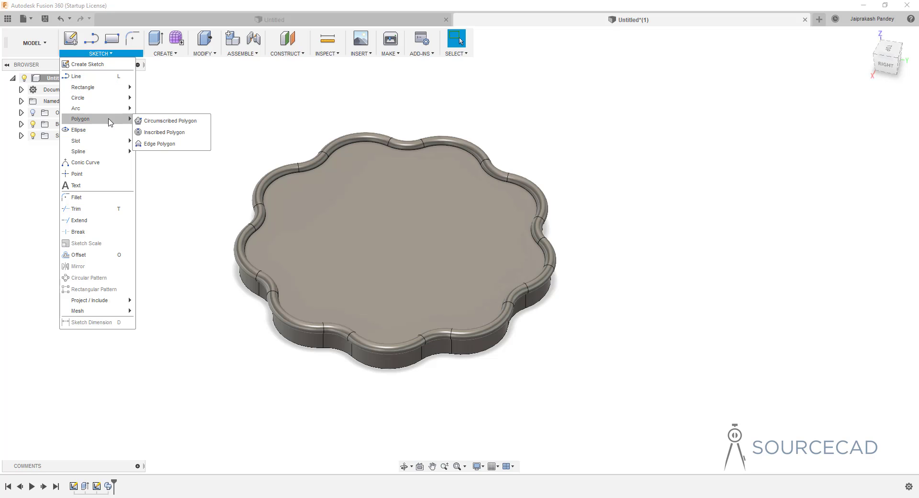
pyautogui.click(184, 123)
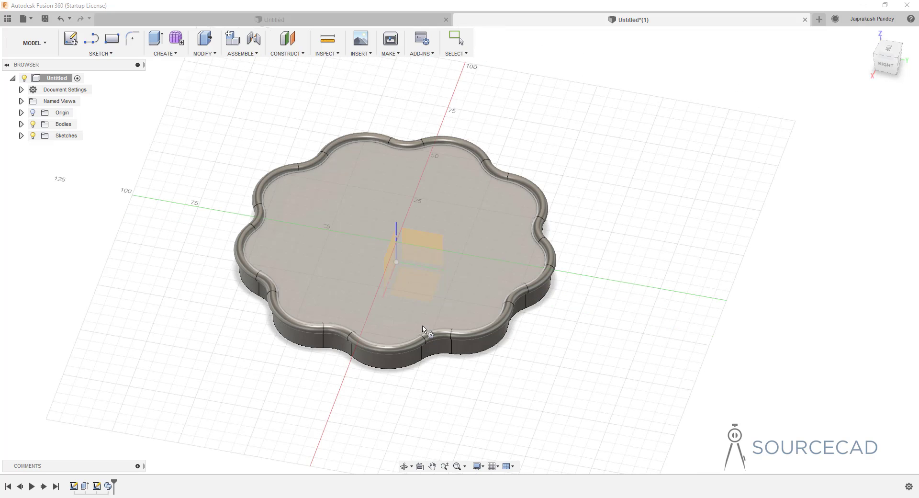
pyautogui.keyDown('shift'); pyautogui.moveTo(421, 292); pyautogui.dragTo(425, 281, button='middle'); pyautogui.keyUp('shift')
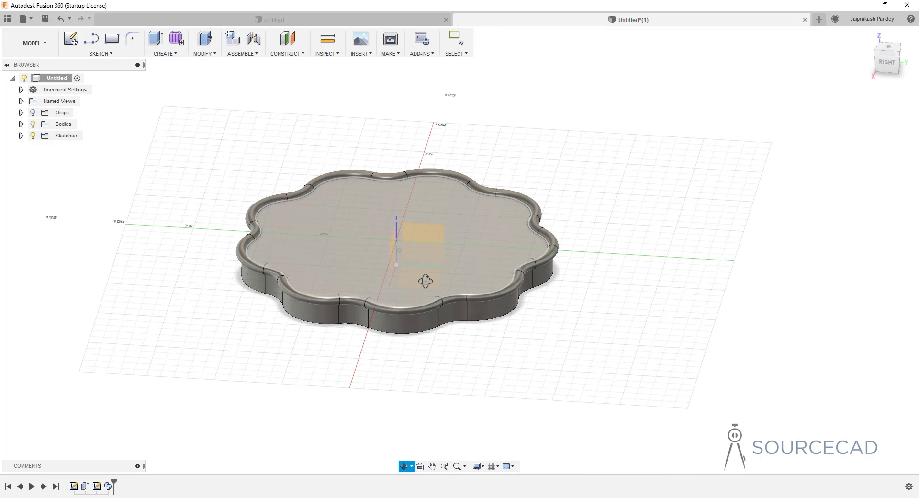
pyautogui.click(424, 232)
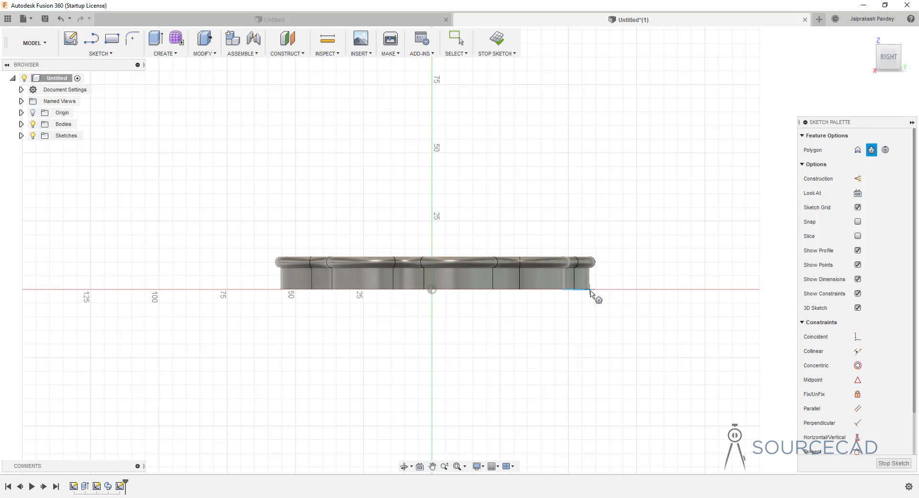
pyautogui.scroll(8, 590, 292)
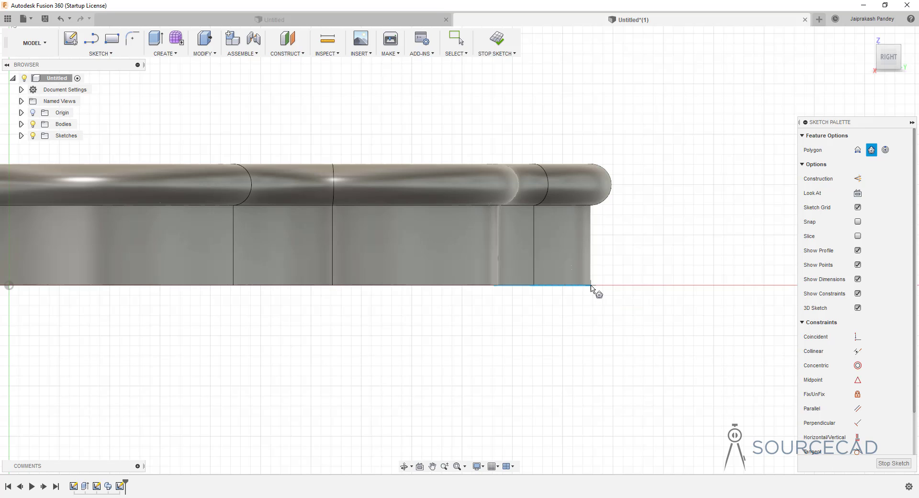
pyautogui.click(590, 286)
pyautogui.click(660, 300)
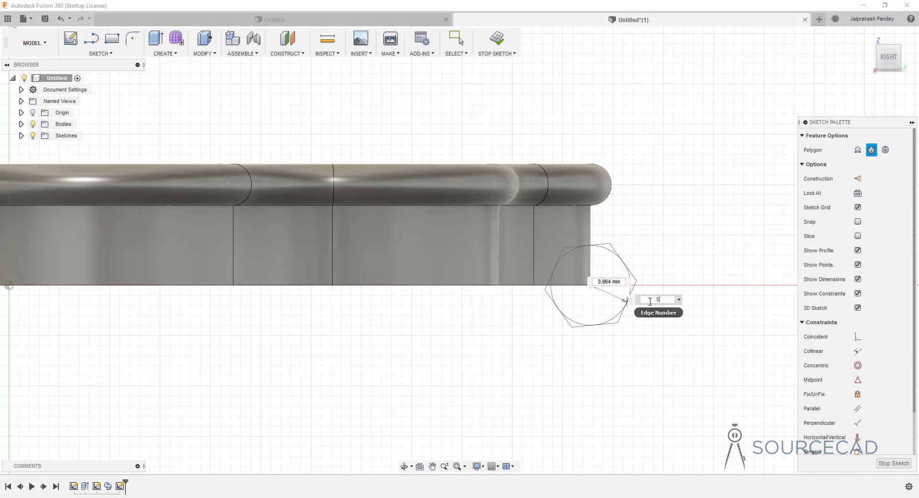
pyautogui.click(602, 299)
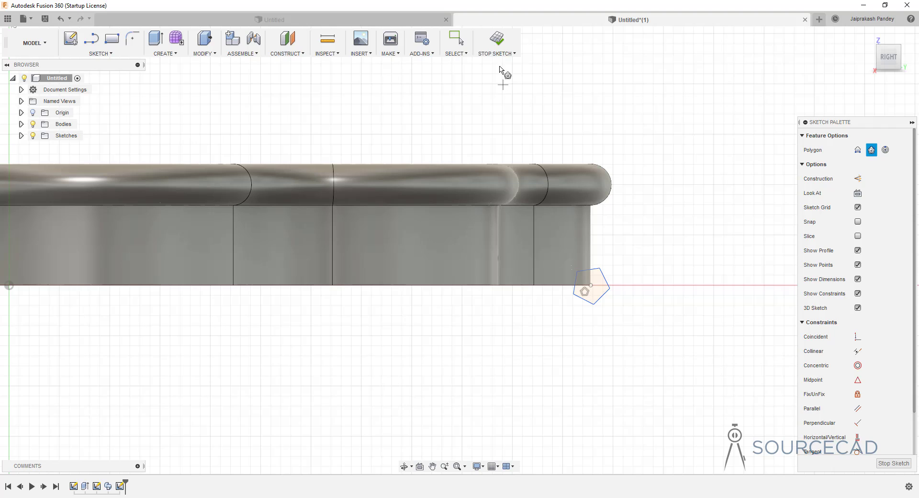
# Finish the pentagon sketch and set up a Single Path sweep of the pentagon along the plate's chained bottom edge.
pyautogui.click(496, 40)
pyautogui.scroll(-5, 427, 248)
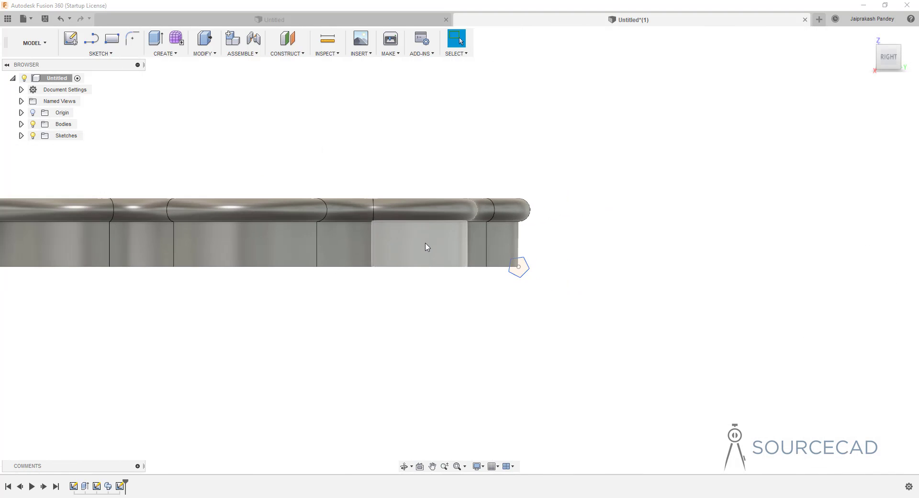
pyautogui.keyDown('shift'); pyautogui.moveTo(430, 306); pyautogui.dragTo(441, 147, button='middle'); pyautogui.keyUp('shift')
pyautogui.moveTo(425, 219); pyautogui.dragTo(502, 228, button='middle')
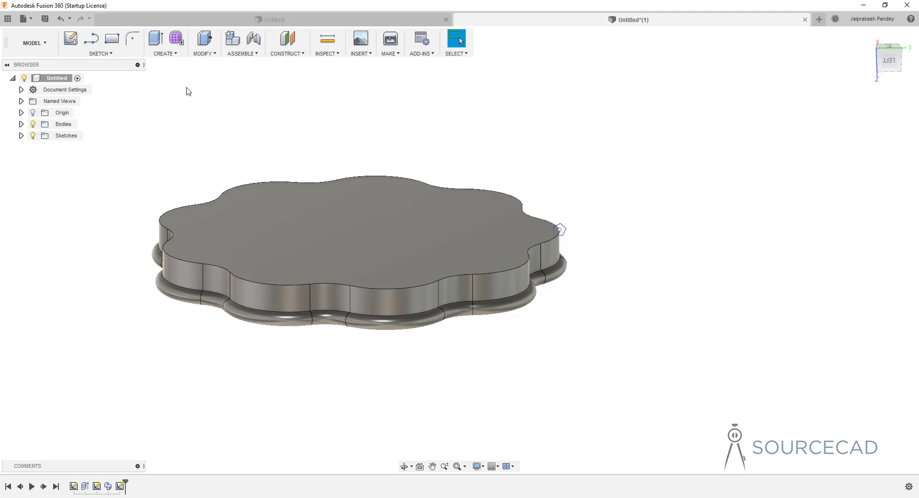
pyautogui.click(174, 54)
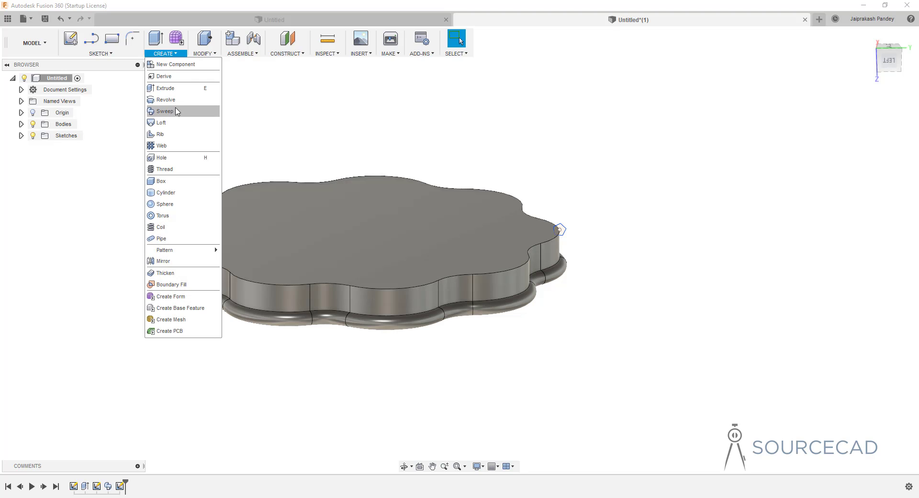
pyautogui.click(178, 112)
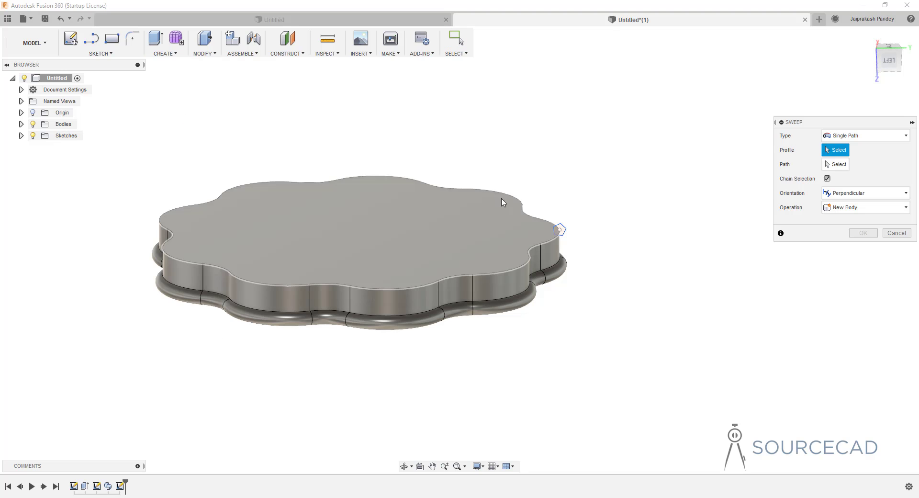
pyautogui.click(562, 230)
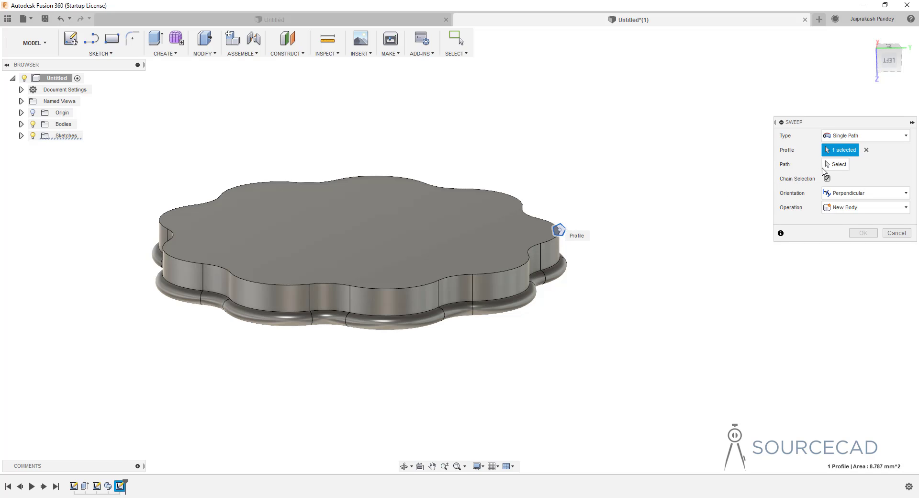
pyautogui.click(835, 165)
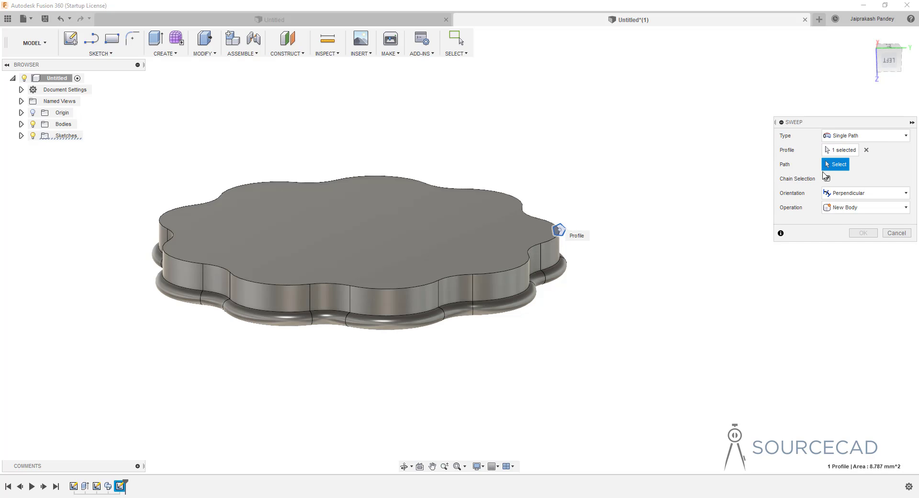
pyautogui.click(520, 275)
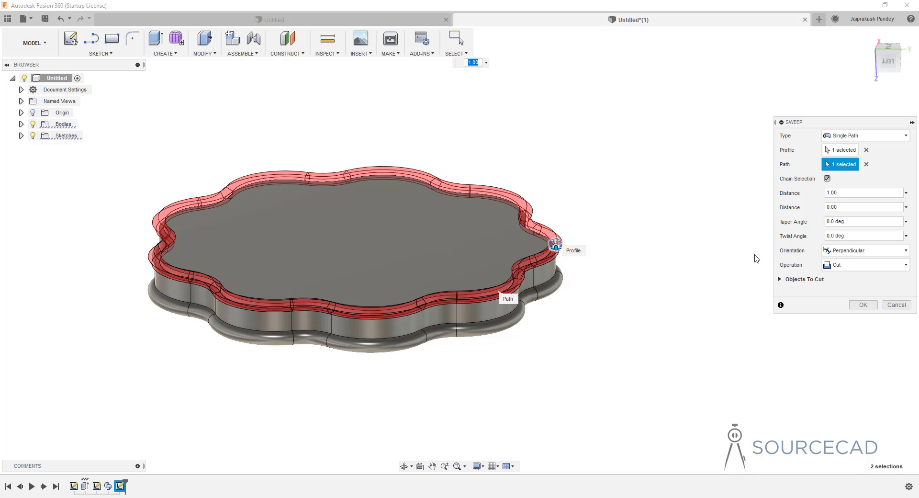
# Set the pentagon sweep's operation to Join and inspect the previewed rim around the plate.
pyautogui.click(843, 265)
pyautogui.click(847, 277)
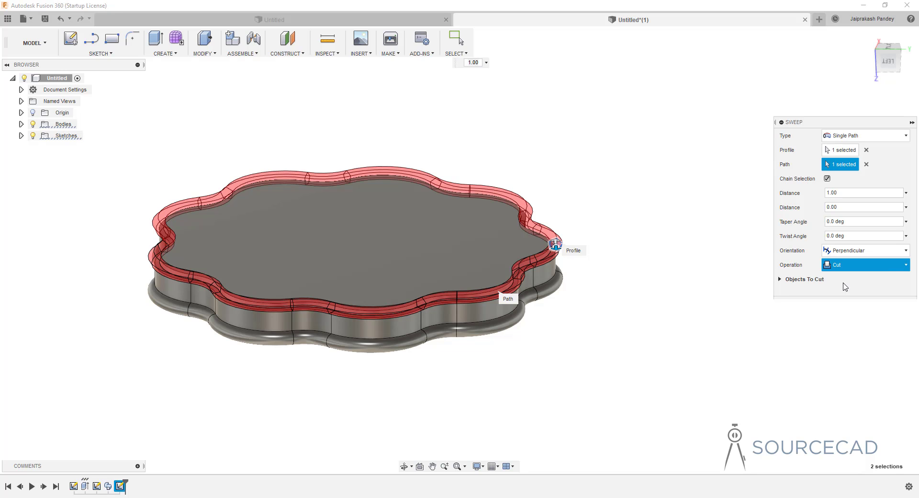
pyautogui.keyDown('shift'); pyautogui.moveTo(391, 267); pyautogui.dragTo(302, 246, button='middle'); pyautogui.keyUp('shift')
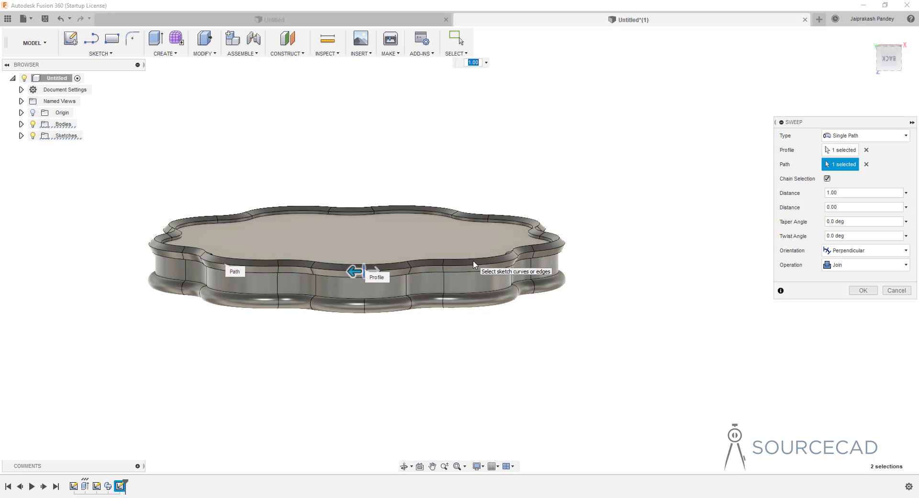
pyautogui.keyDown('shift'); pyautogui.moveTo(479, 268); pyautogui.dragTo(500, 265, button='middle'); pyautogui.keyUp('shift')
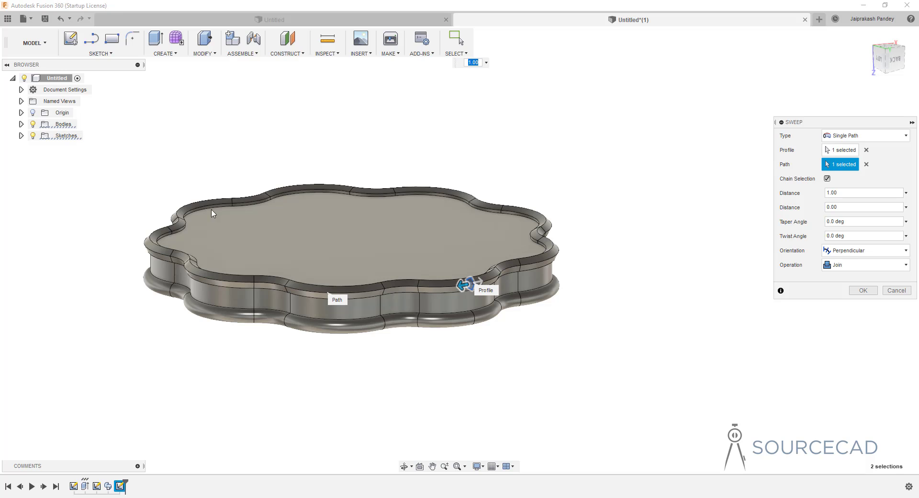
pyautogui.scroll(10, 206, 215)
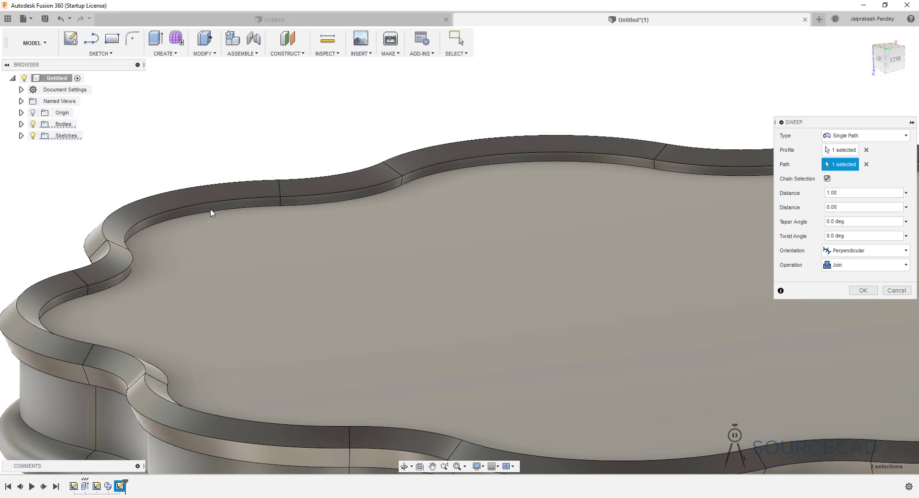
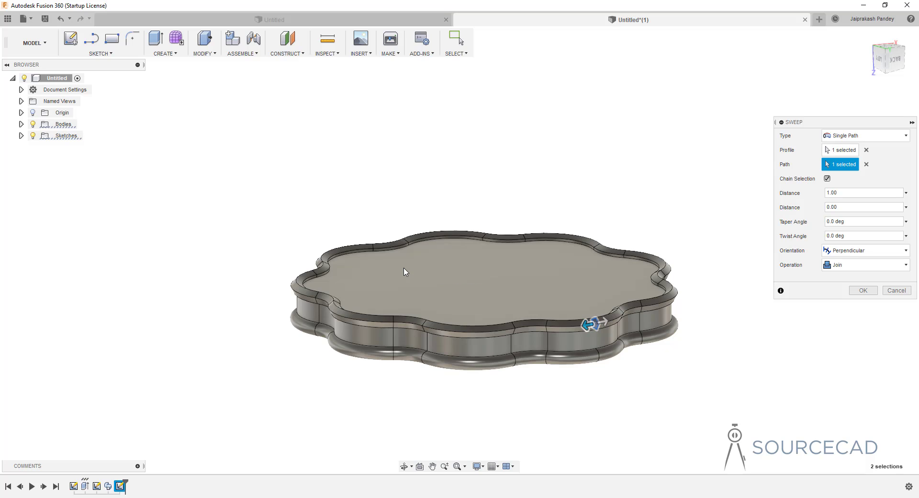
pyautogui.moveTo(404, 268); pyautogui.dragTo(335, 233, button='middle')
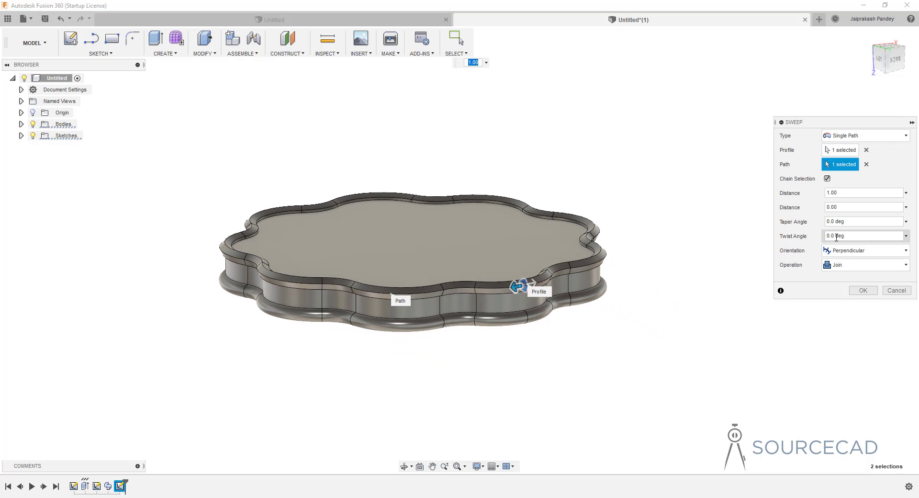
# Try a twist angle of 360 degrees on the pentagon sweep and inspect the twisted rim from several sides.
pyautogui.moveTo(845, 236); pyautogui.dragTo(816, 238)
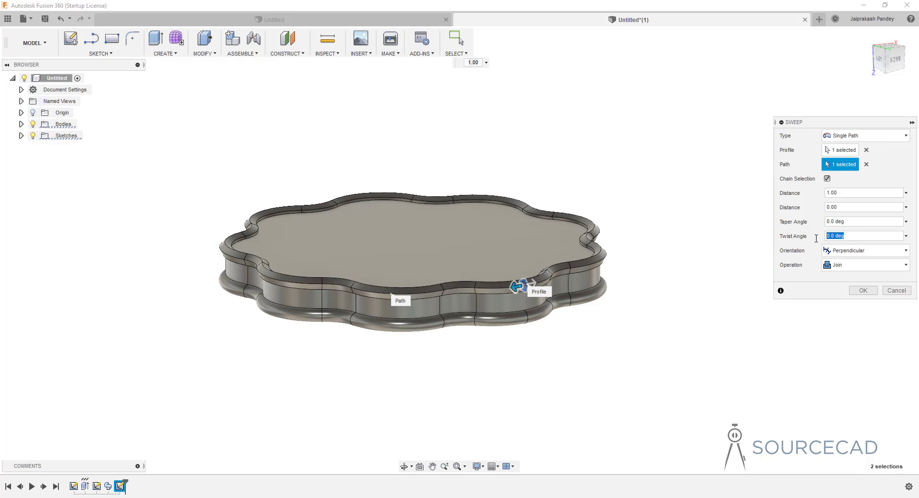
pyautogui.write('360')
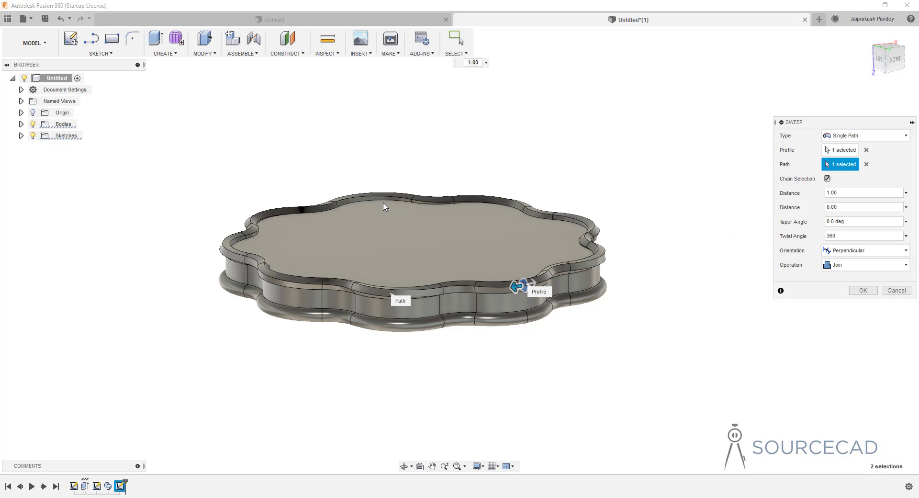
pyautogui.scroll(1, 382, 194)
pyautogui.scroll(5, 382, 194)
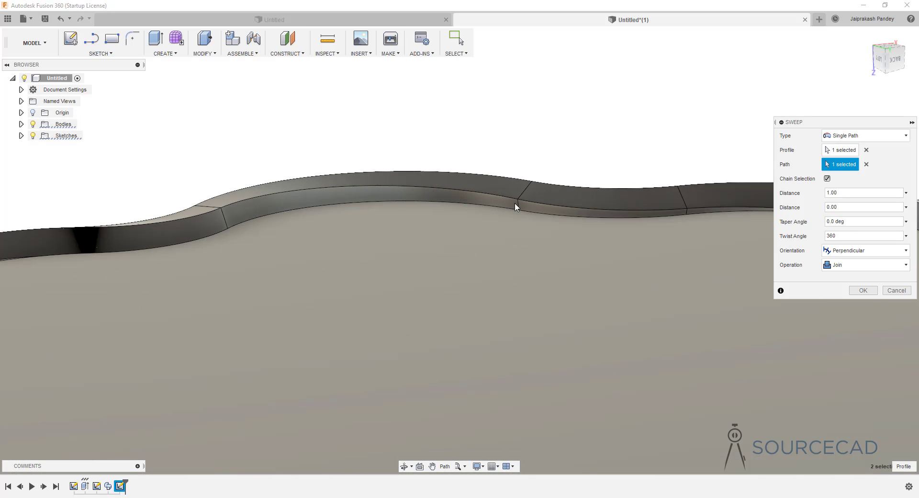
pyautogui.scroll(-3, 521, 223)
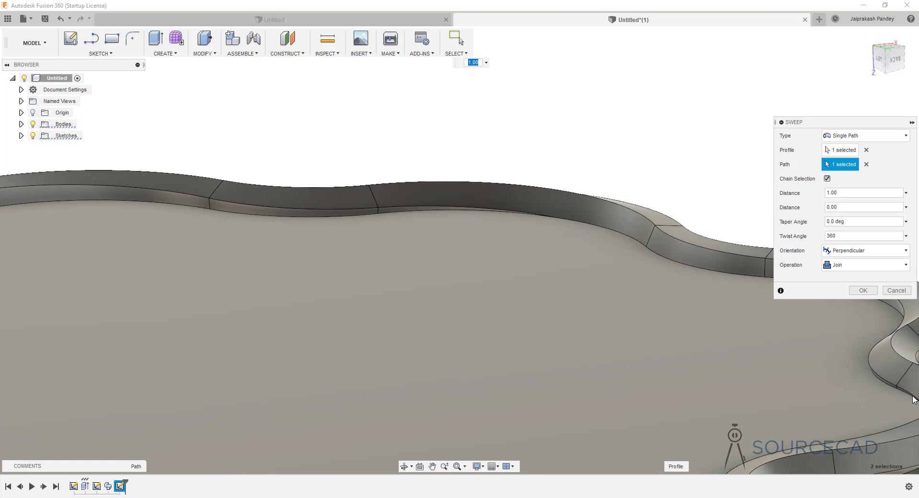
pyautogui.scroll(-5, 486, 236)
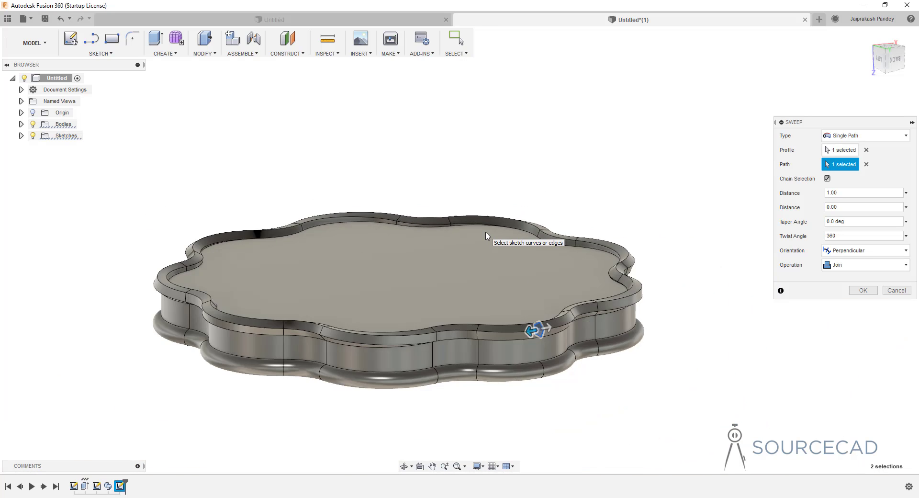
pyautogui.scroll(-3, 485, 235)
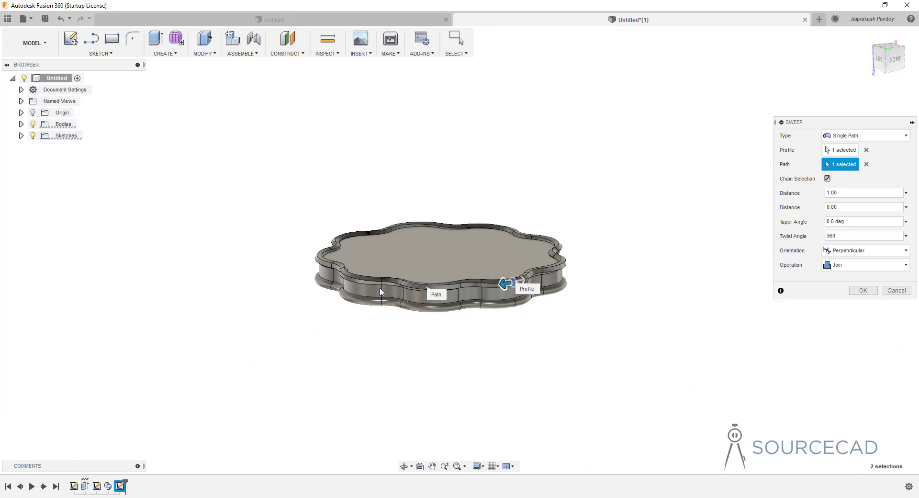
pyautogui.scroll(-1, 389, 288)
pyautogui.moveTo(389, 288); pyautogui.dragTo(446, 274)
pyautogui.press('Escape')
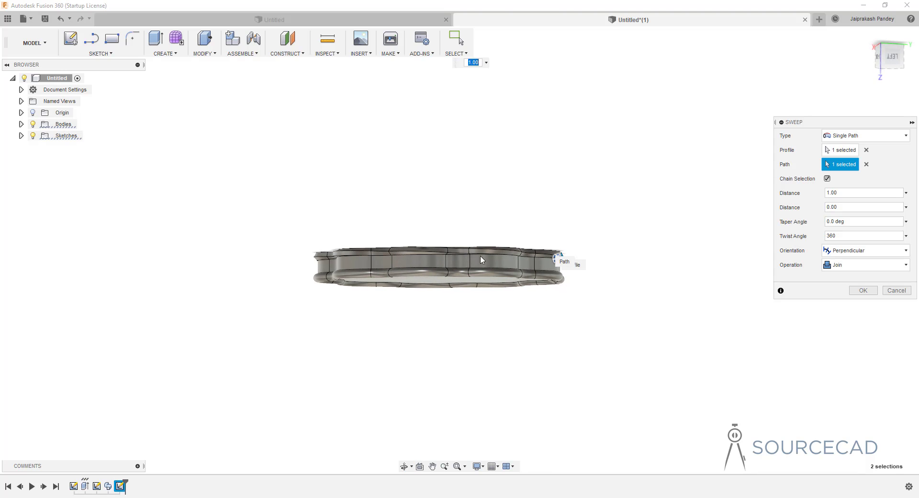
pyautogui.keyDown('shift'); pyautogui.moveTo(521, 261); pyautogui.dragTo(495, 215, button='middle'); pyautogui.keyUp('shift')
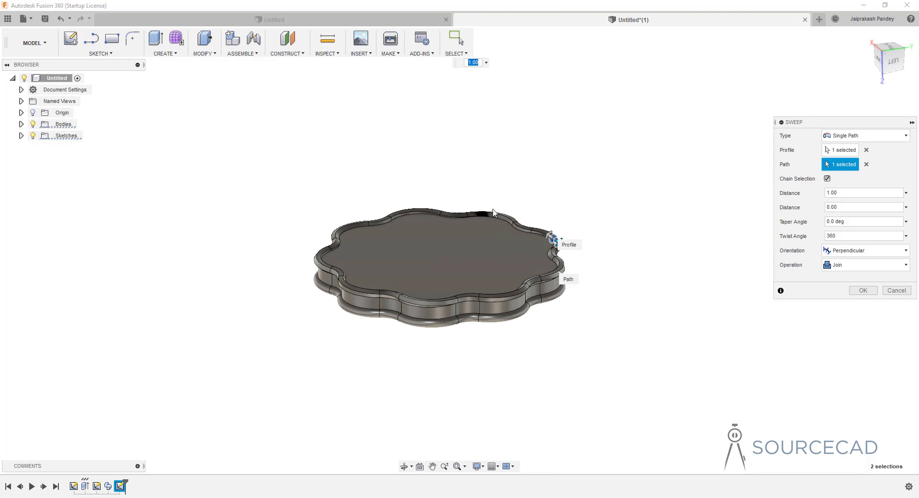
pyautogui.keyDown('shift'); pyautogui.moveTo(466, 303); pyautogui.dragTo(393, 229, button='middle'); pyautogui.keyUp('shift')
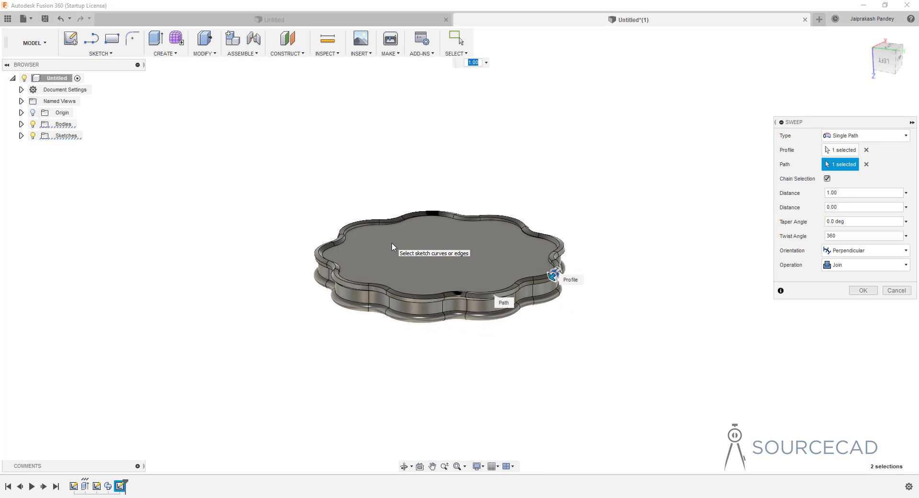
# Try a twist angle of 720 degrees on the pentagon sweep.
pyautogui.click(827, 235)
pyautogui.moveTo(844, 238); pyautogui.dragTo(823, 237)
pyautogui.write('720')
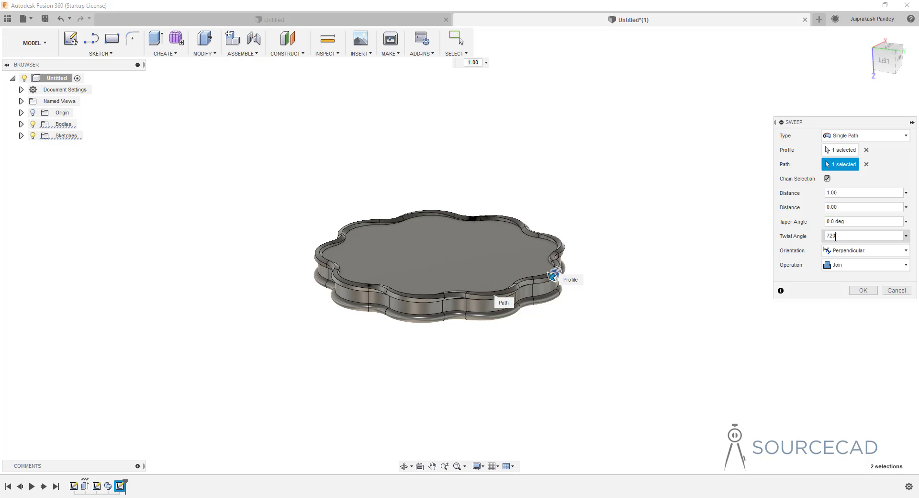
# Set the pentagon sweep's twist angle to 1440 degrees and complete the twisted rim.
pyautogui.moveTo(835, 238); pyautogui.dragTo(819, 238)
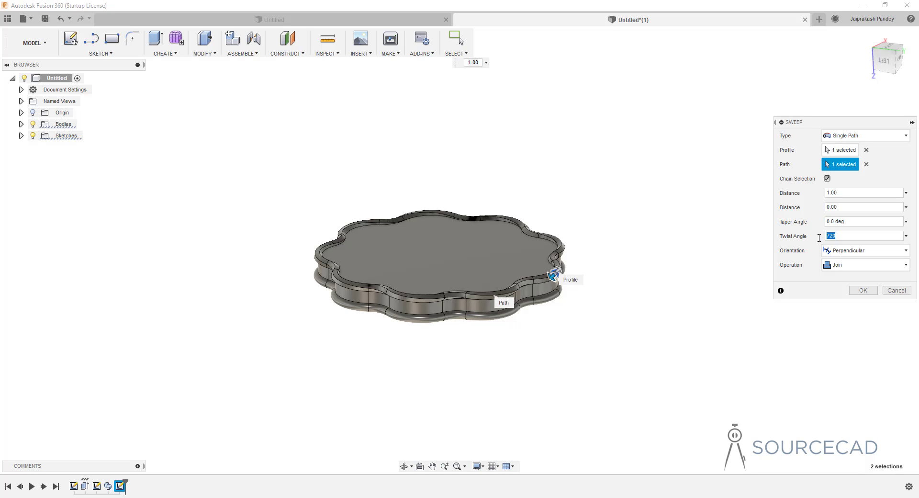
pyautogui.write('1440')
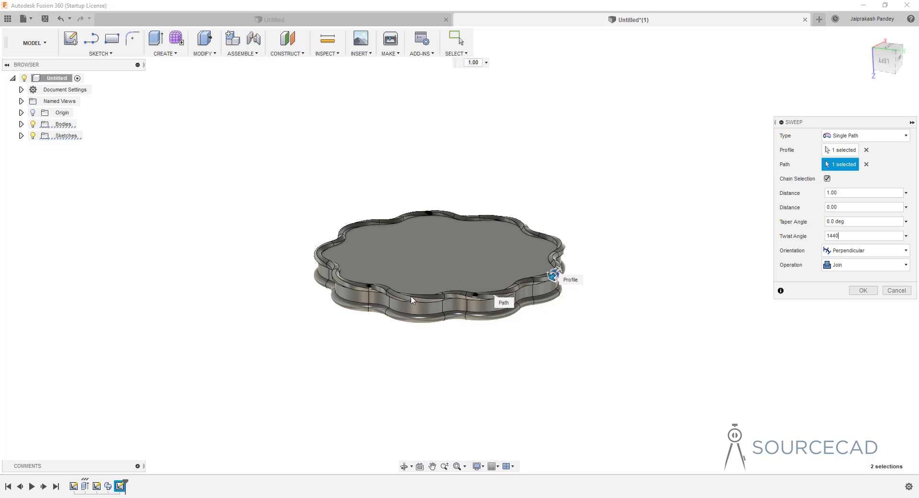
pyautogui.keyDown('shift'); pyautogui.moveTo(403, 280); pyautogui.dragTo(519, 244, button='middle'); pyautogui.keyUp('shift')
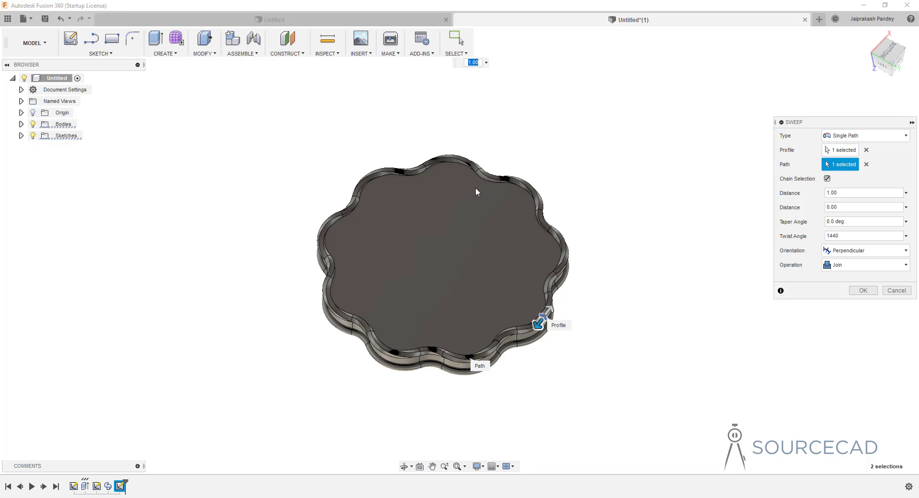
pyautogui.keyDown('shift'); pyautogui.moveTo(385, 277); pyautogui.dragTo(390, 238, button='middle'); pyautogui.keyUp('shift')
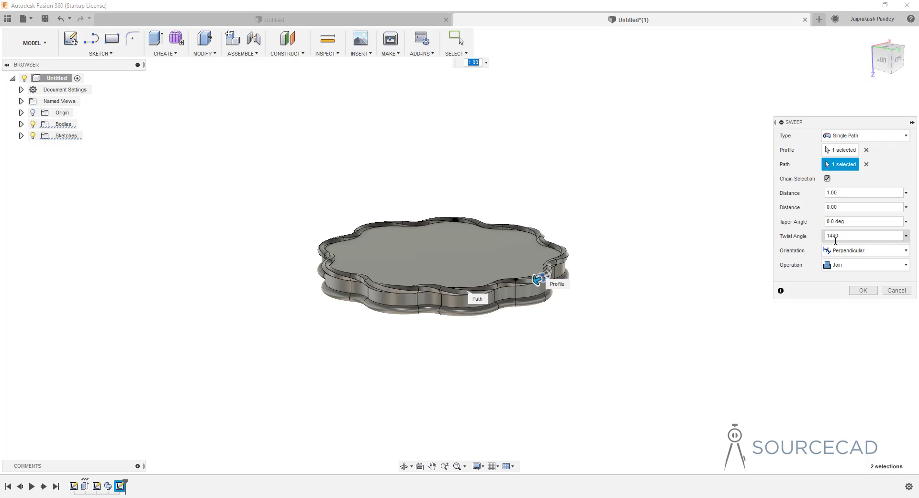
pyautogui.click(862, 290)
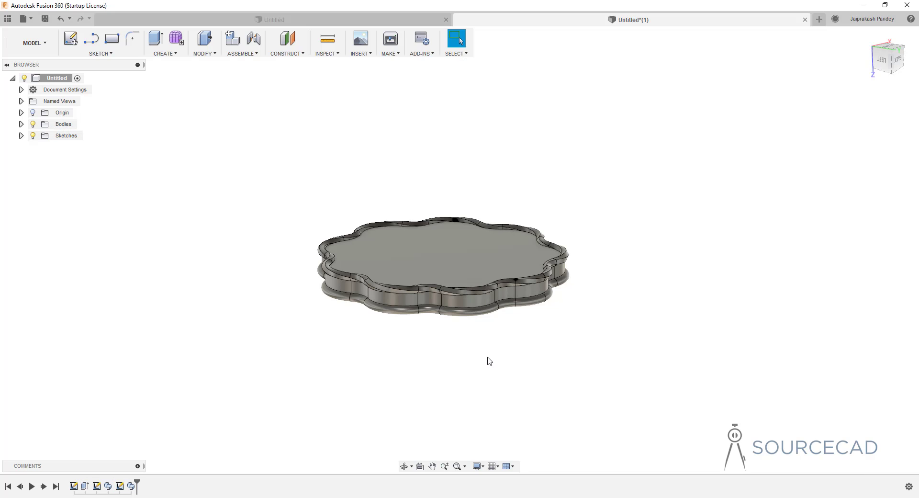
pyautogui.keyDown('shift'); pyautogui.moveTo(489, 354); pyautogui.dragTo(478, 259, button='middle'); pyautogui.keyUp('shift')
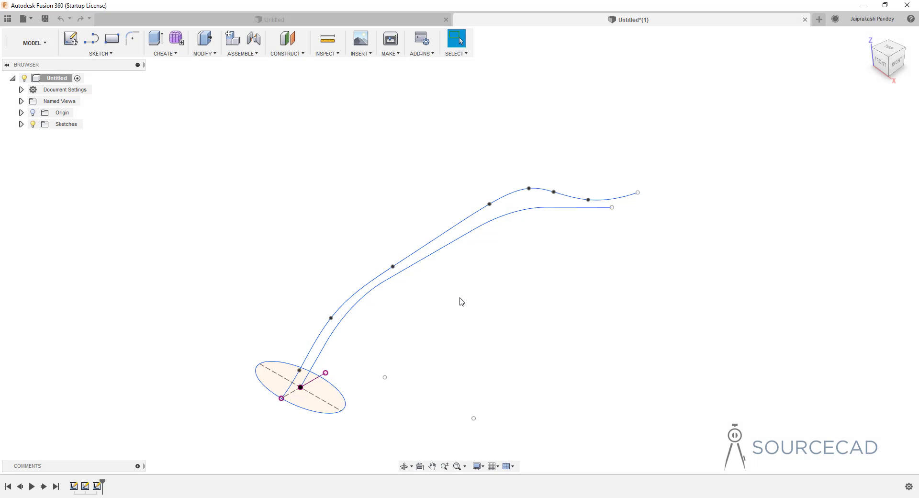
# Open the first sketch of the curve design to examine the path's lines and tangent arcs, and close it.
pyautogui.keyDown('shift'); pyautogui.moveTo(432, 336); pyautogui.dragTo(418, 316, button='middle'); pyautogui.keyUp('shift')
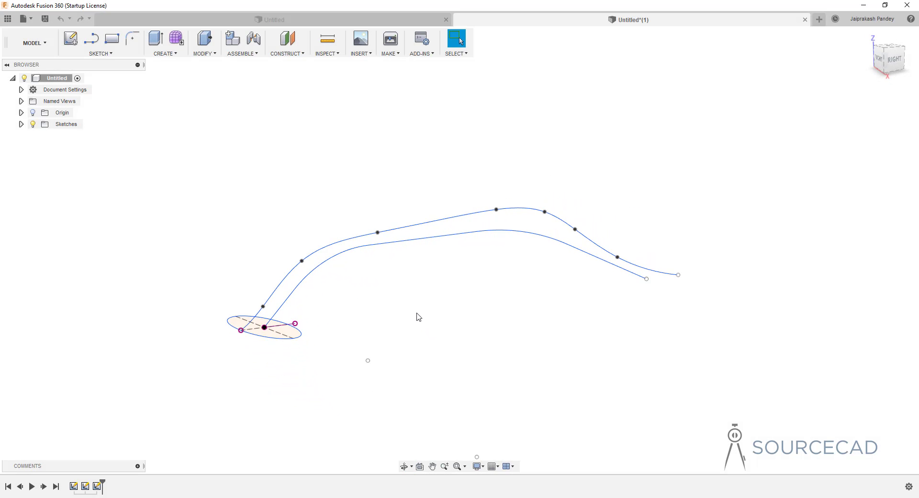
pyautogui.keyDown('shift'); pyautogui.moveTo(367, 292); pyautogui.dragTo(308, 291, button='middle'); pyautogui.keyUp('shift')
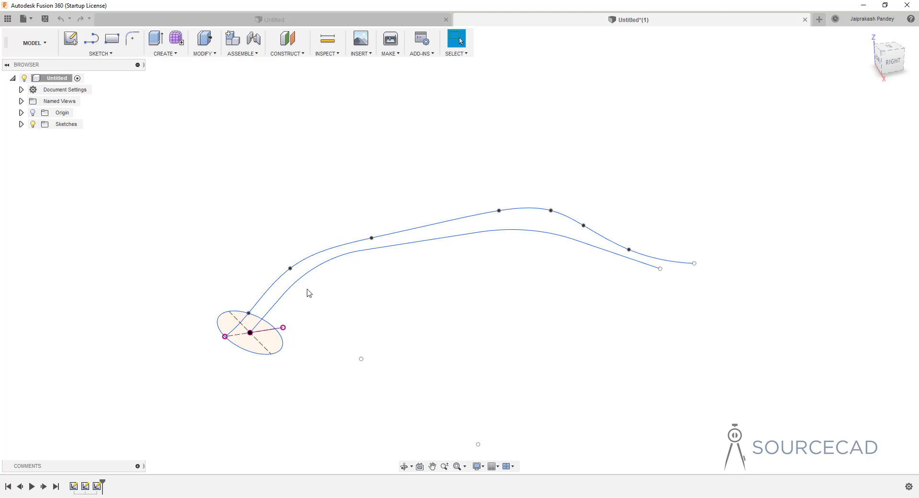
pyautogui.click(74, 486)
pyautogui.rightClick(74, 486)
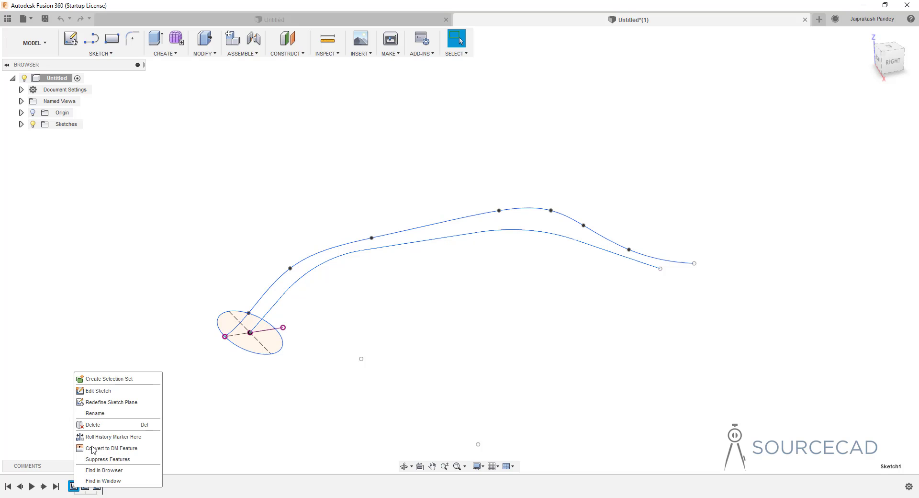
pyautogui.click(101, 393)
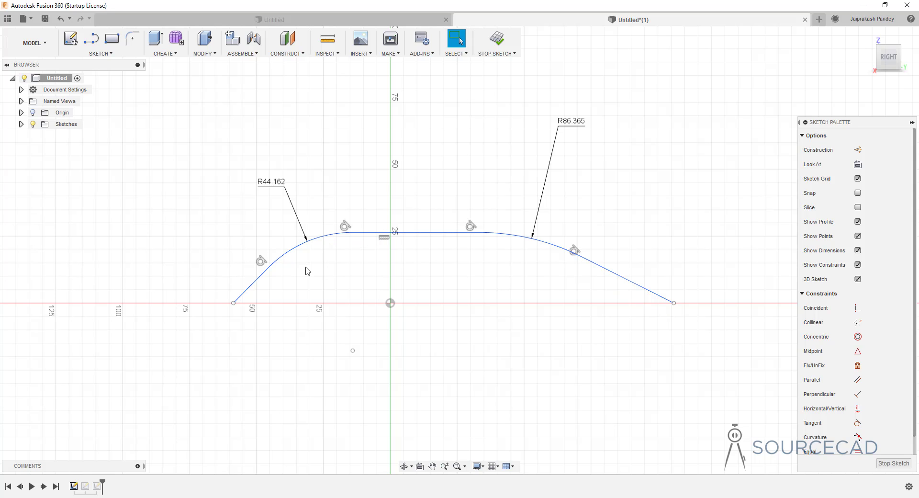
pyautogui.moveTo(879, 46)
pyautogui.click(510, 57)
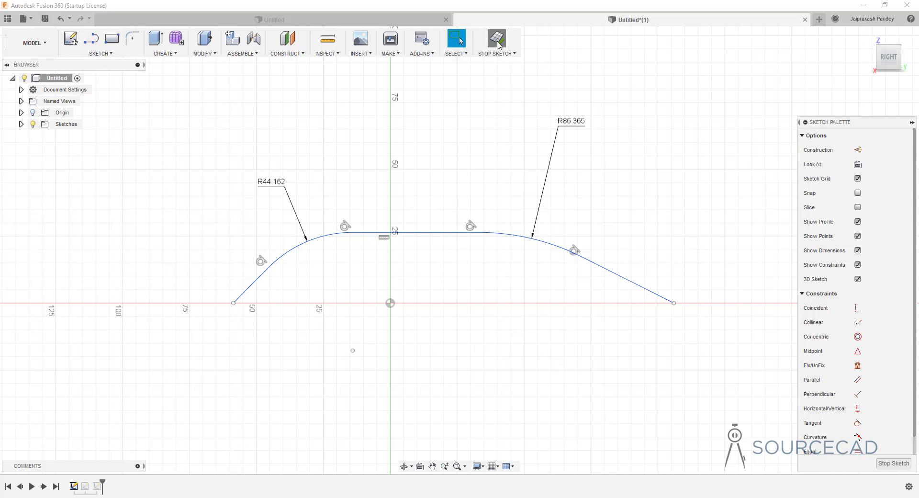
# Open the second sketch of the curve design to examine the fit-point spline above the path, and close it.
pyautogui.click(86, 486)
pyautogui.rightClick(86, 486)
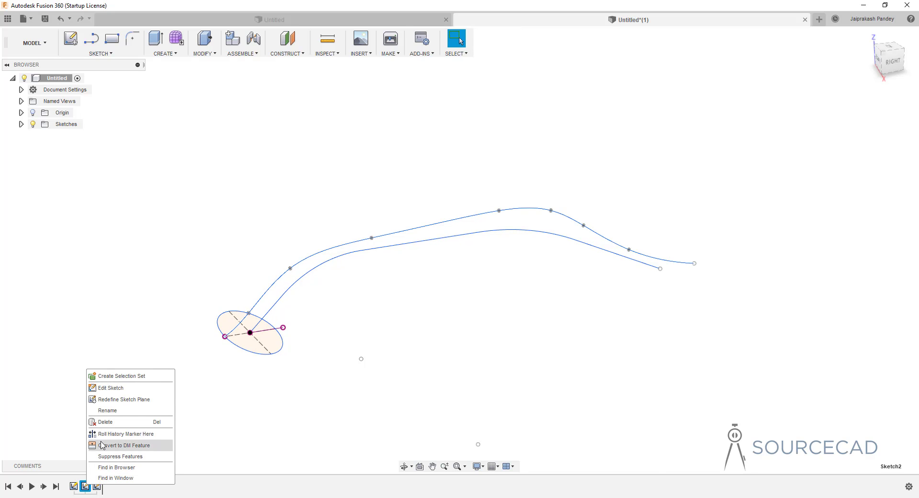
pyautogui.click(113, 391)
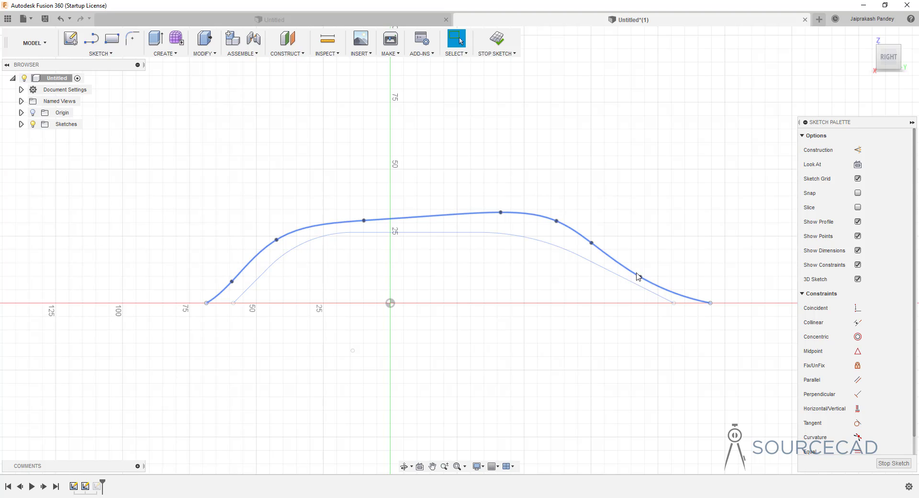
pyautogui.click(498, 41)
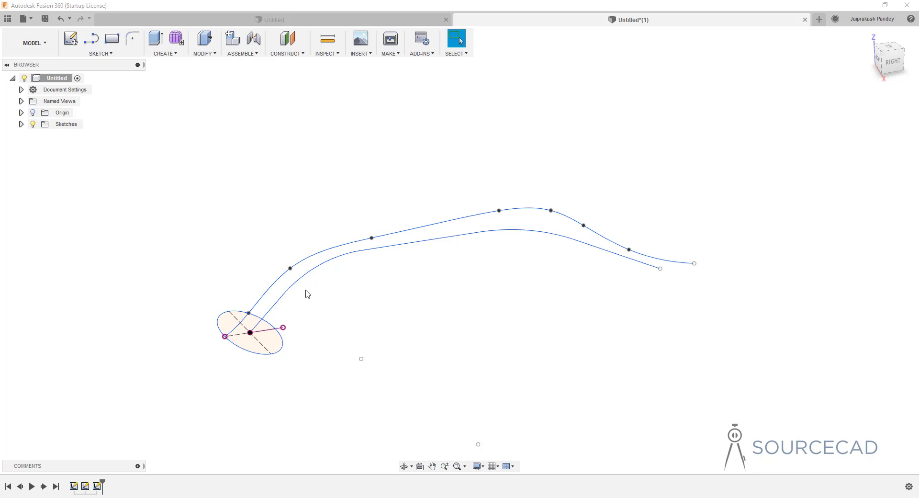
# Open the third sketch to examine how the ellipse is placed relative to the path and spline ends, and close it.
pyautogui.rightClick(97, 485)
pyautogui.click(124, 389)
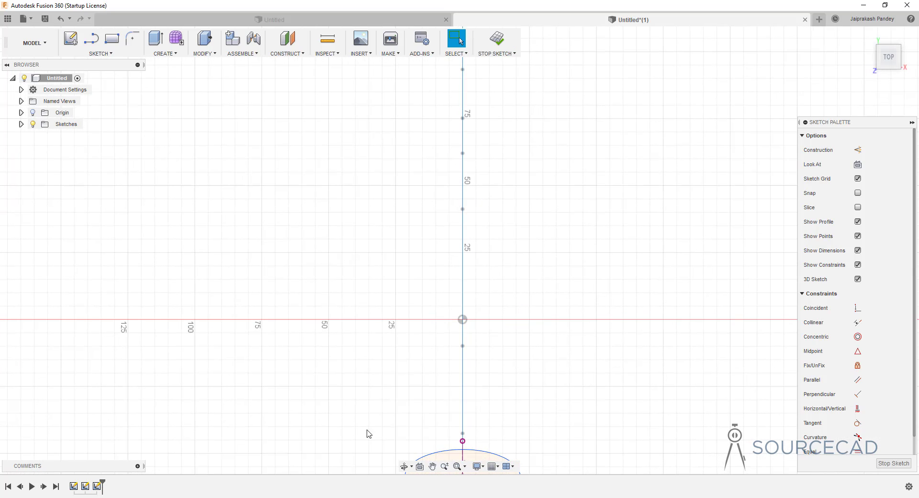
pyautogui.moveTo(500, 392); pyautogui.dragTo(481, 276, button='middle')
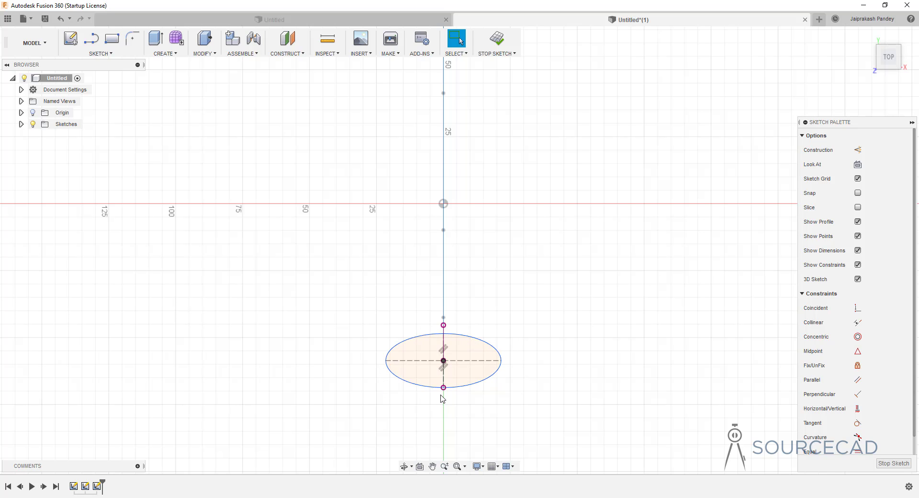
pyautogui.moveTo(404, 396)
pyautogui.keyDown('shift'); pyautogui.mouseDown(button='middle')
pyautogui.moveTo(367, 349)
pyautogui.moveTo(384, 377)
pyautogui.mouseUp(button='middle'); pyautogui.keyUp('shift')
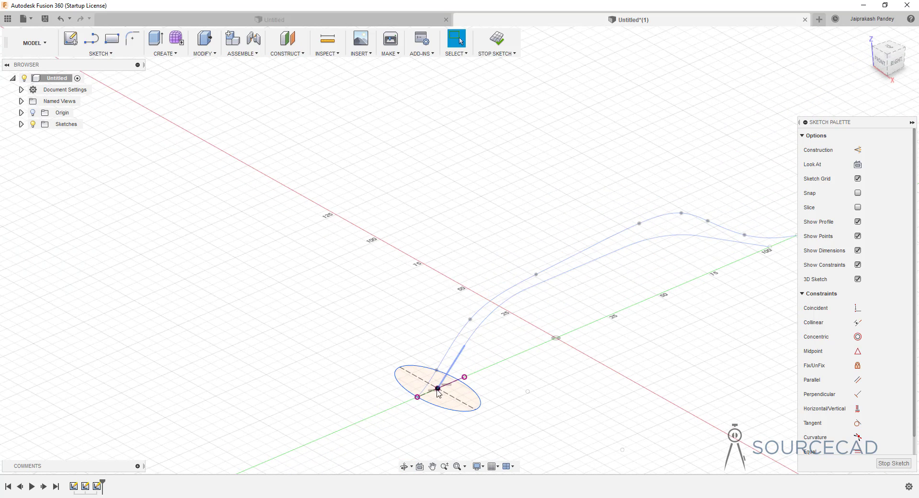
pyautogui.moveTo(443, 399); pyautogui.dragTo(410, 365, button='middle')
pyautogui.scroll(3, 409, 364)
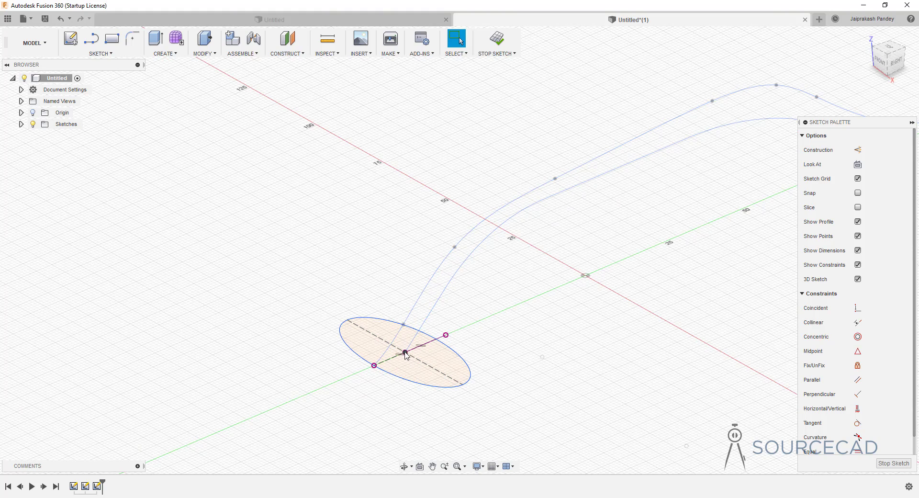
pyautogui.moveTo(400, 356); pyautogui.dragTo(333, 354, button='middle')
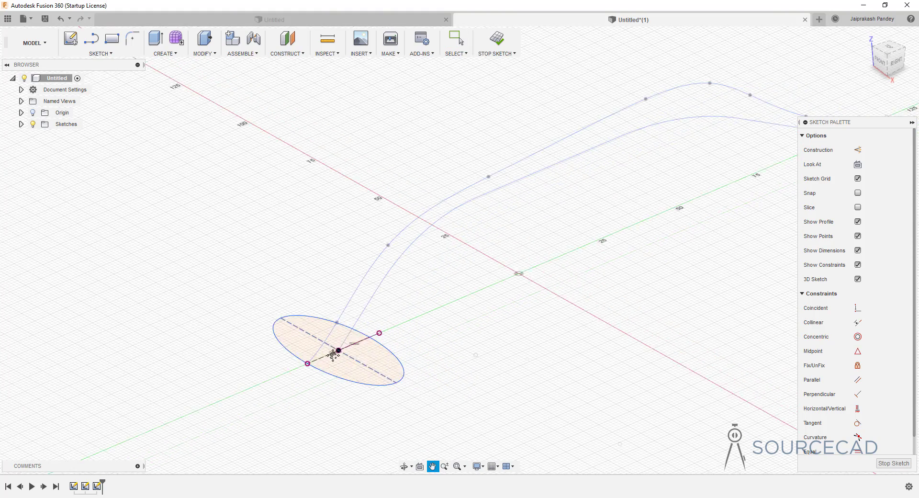
pyautogui.click(497, 38)
# Start a new sweep and set its type to Path + Guide Rail.
pyautogui.moveTo(399, 330)
pyautogui.keyDown('shift'); pyautogui.mouseDown(button='middle')
pyautogui.moveTo(379, 312)
pyautogui.moveTo(376, 275)
pyautogui.mouseUp(button='middle'); pyautogui.keyUp('shift')
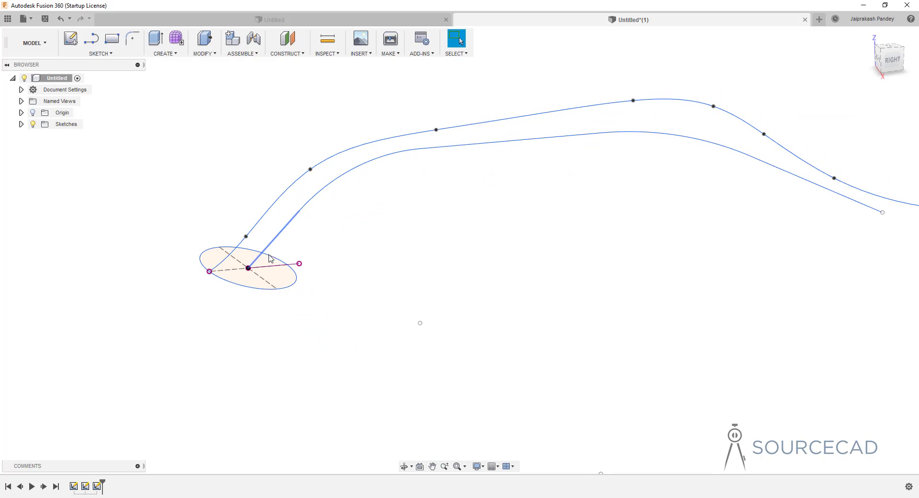
pyautogui.scroll(3, 408, 275)
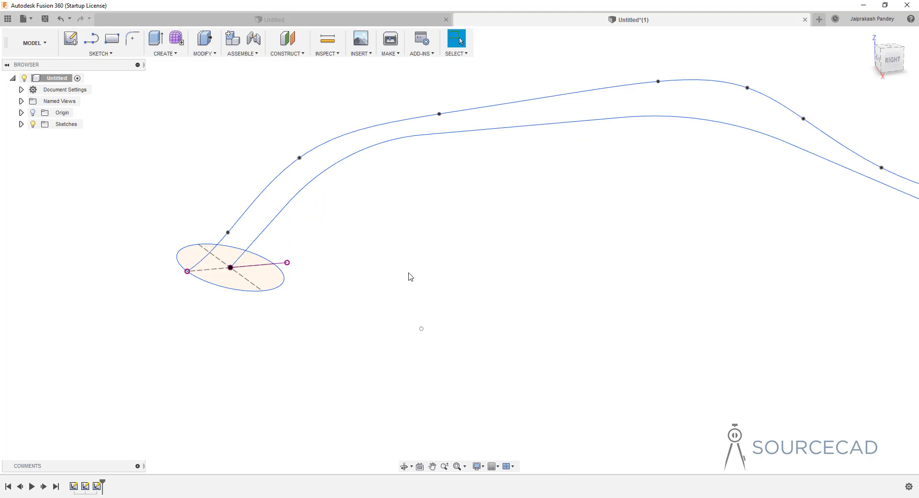
pyautogui.scroll(2, 410, 278)
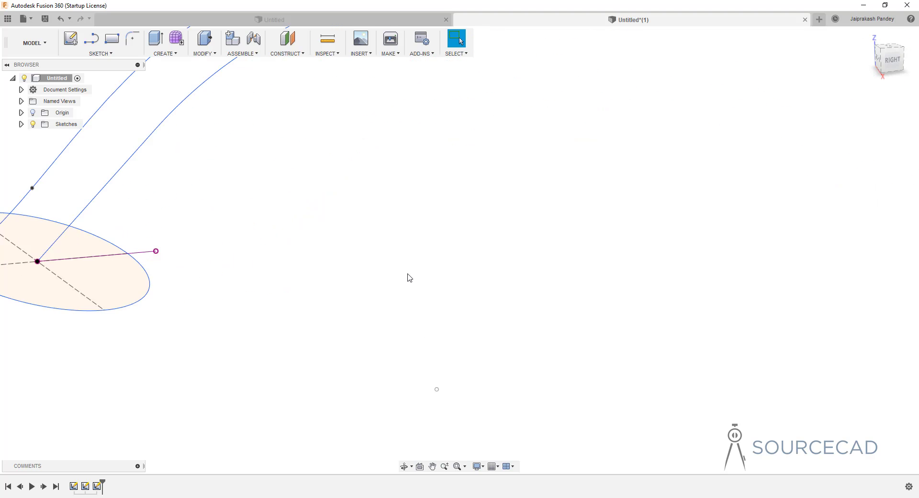
pyautogui.scroll(-3, 409, 277)
pyautogui.scroll(-3, 410, 278)
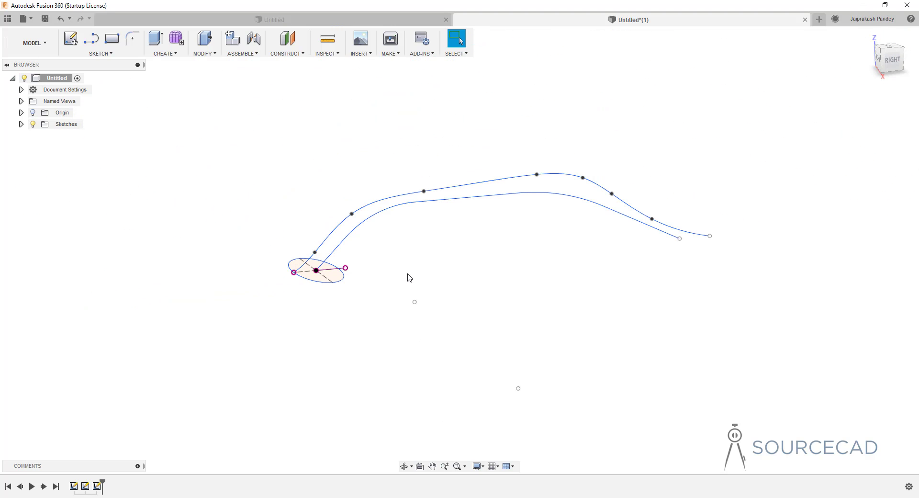
pyautogui.moveTo(409, 278); pyautogui.dragTo(380, 299, button='middle')
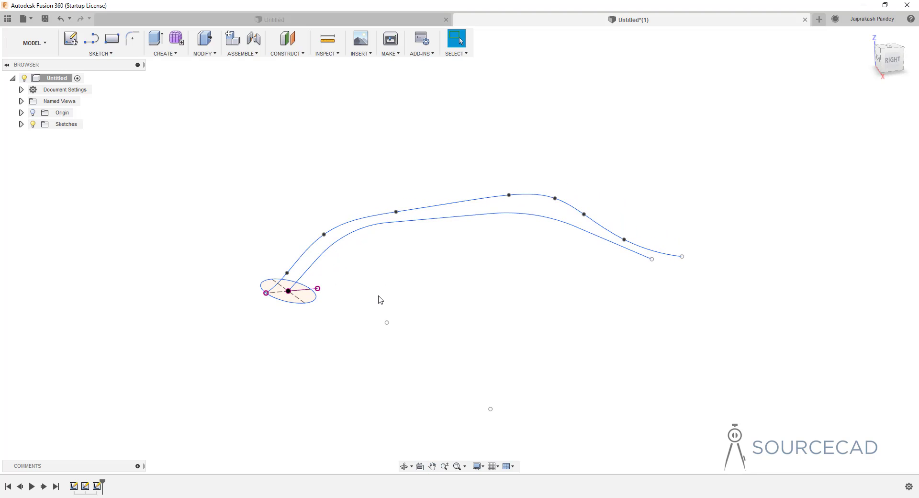
pyautogui.click(170, 56)
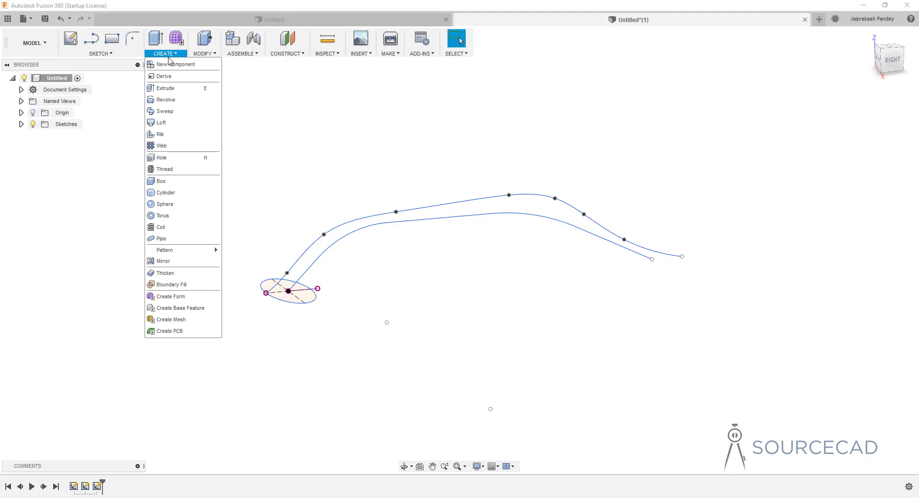
pyautogui.click(167, 111)
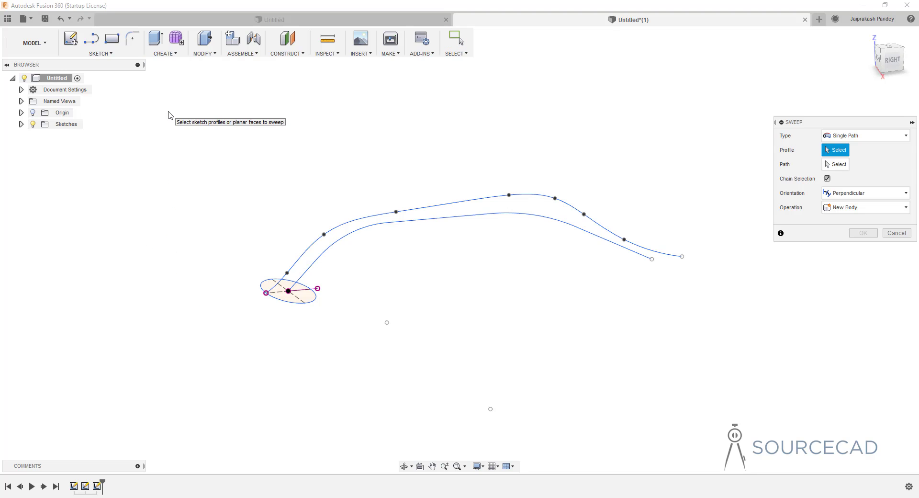
pyautogui.click(866, 140)
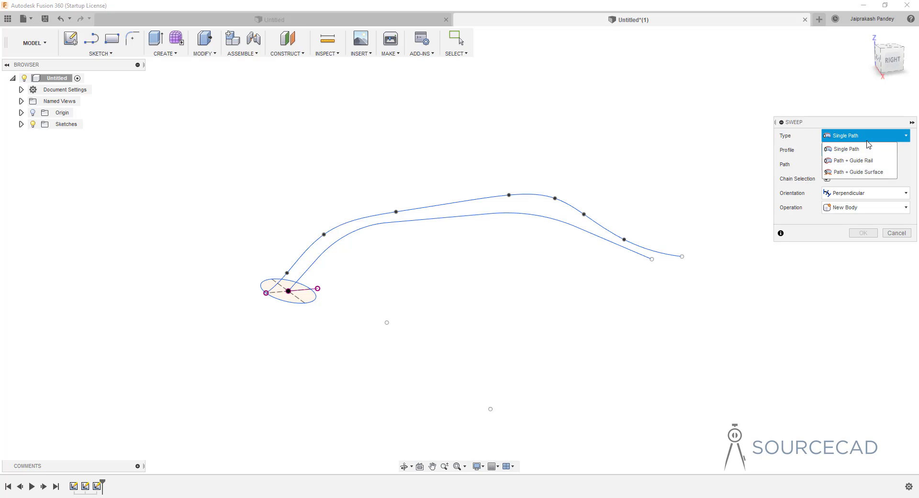
pyautogui.click(880, 161)
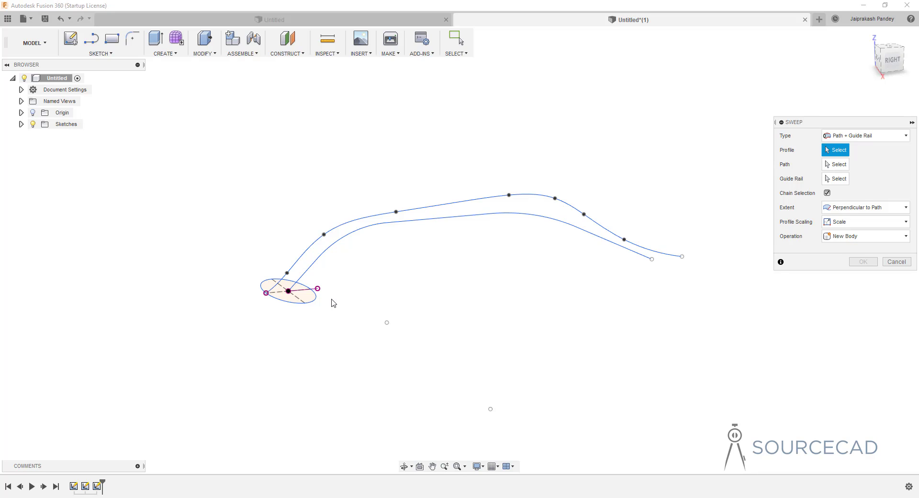
# Assign the ellipse as the sweep profile, the lower tangent curve as the path, and the upper spline as the guide rail.
pyautogui.click(311, 303)
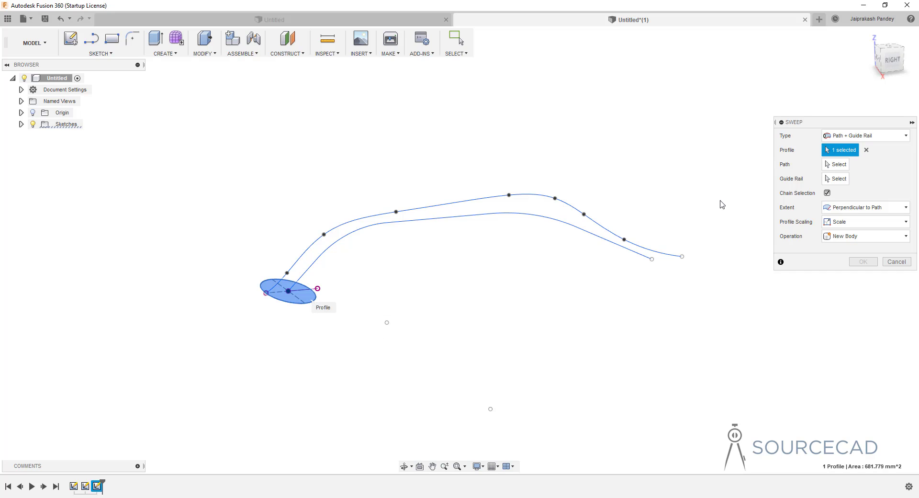
pyautogui.click(836, 164)
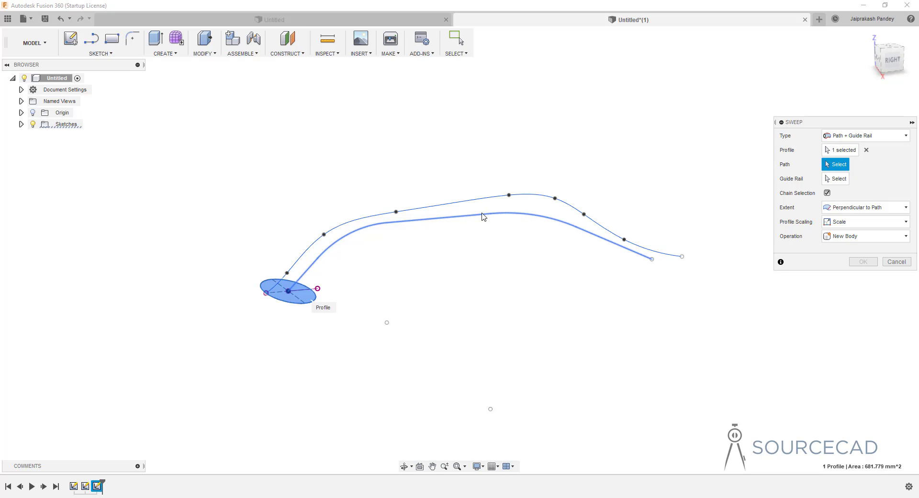
pyautogui.click(483, 216)
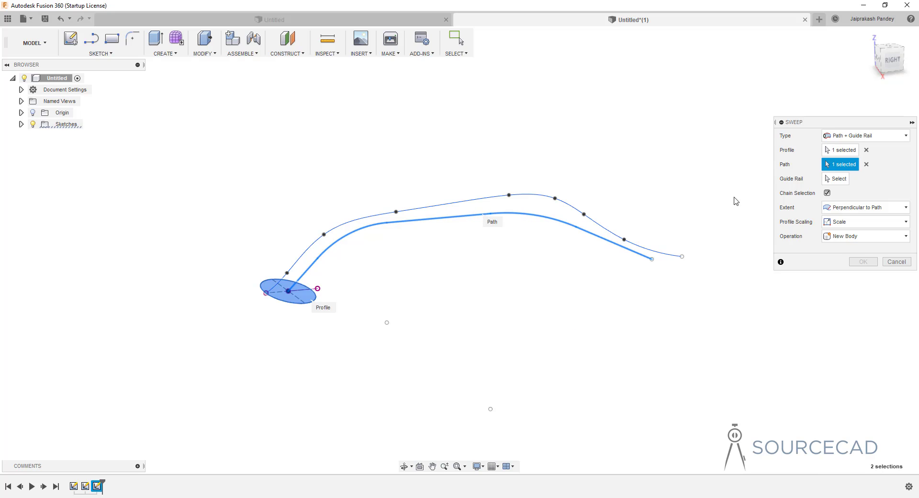
pyautogui.click(832, 180)
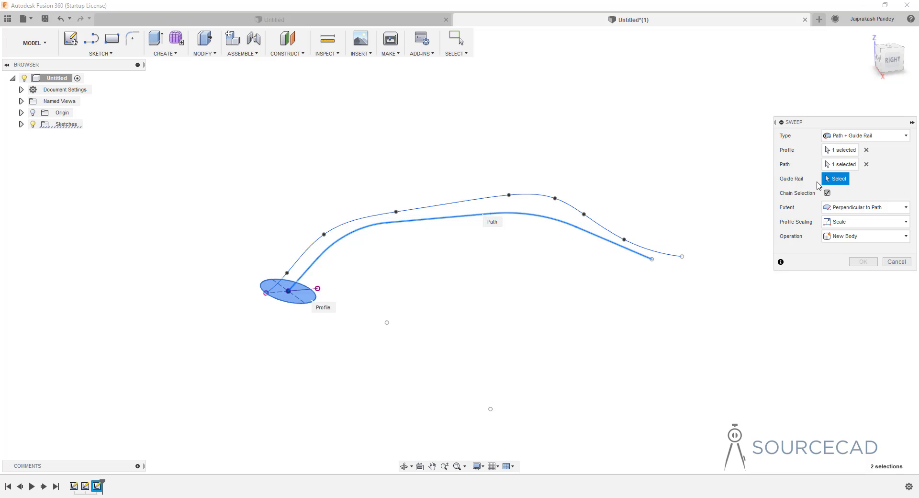
pyautogui.click(569, 207)
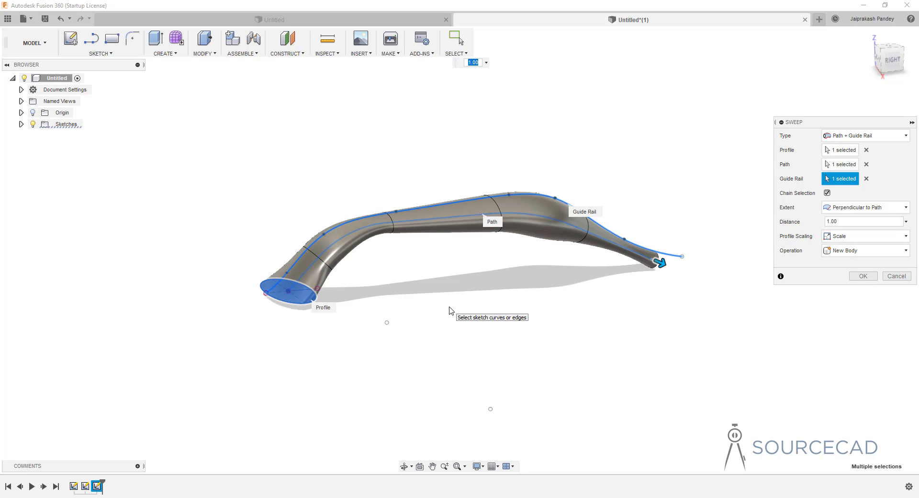
# Inspect the guide-rail sweep preview from several sides and examine how its far end meets the path and guide rail.
pyautogui.keyDown('shift'); pyautogui.moveTo(439, 254); pyautogui.dragTo(437, 313, button='middle'); pyautogui.keyUp('shift')
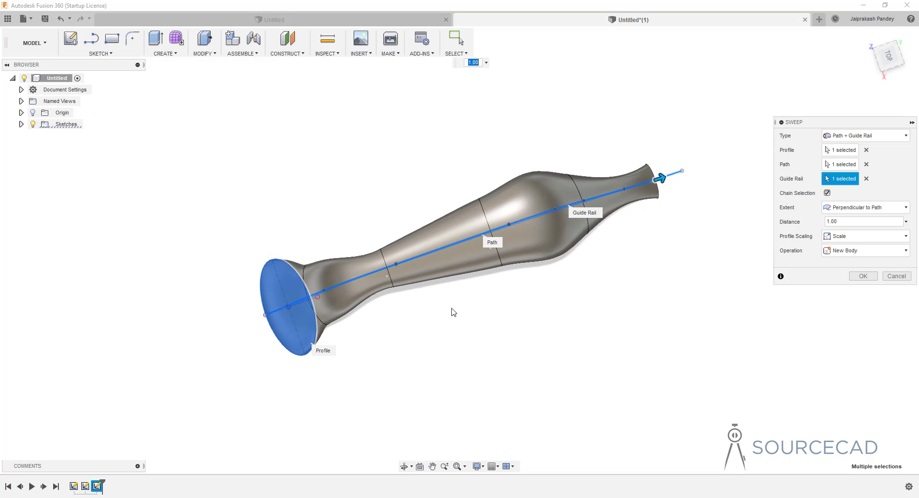
pyautogui.keyDown('shift'); pyautogui.moveTo(452, 311); pyautogui.dragTo(450, 256, button='middle'); pyautogui.keyUp('shift')
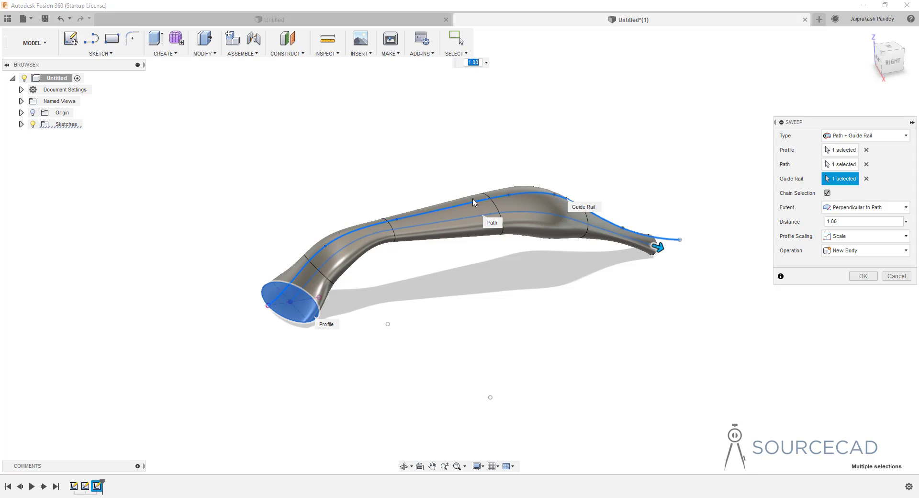
pyautogui.keyDown('shift'); pyautogui.moveTo(598, 213); pyautogui.dragTo(512, 228, button='middle'); pyautogui.keyUp('shift')
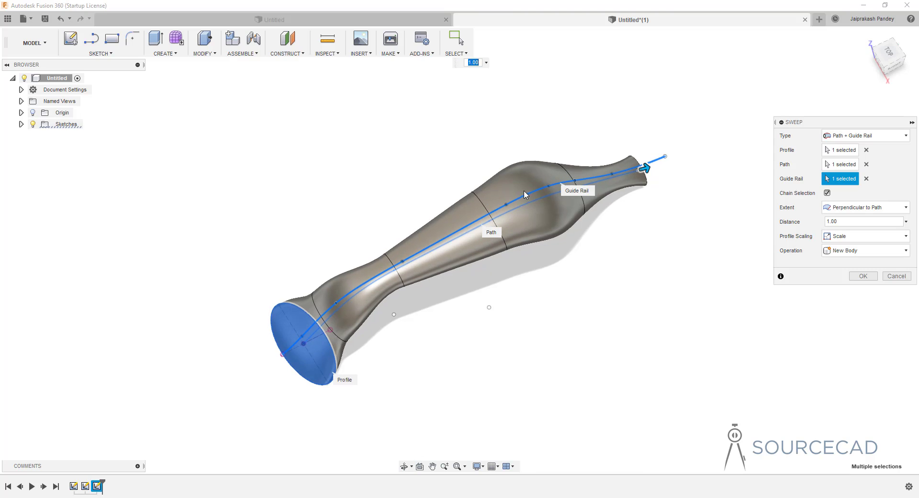
pyautogui.keyDown('shift'); pyautogui.moveTo(417, 302); pyautogui.dragTo(346, 233, button='middle'); pyautogui.keyUp('shift')
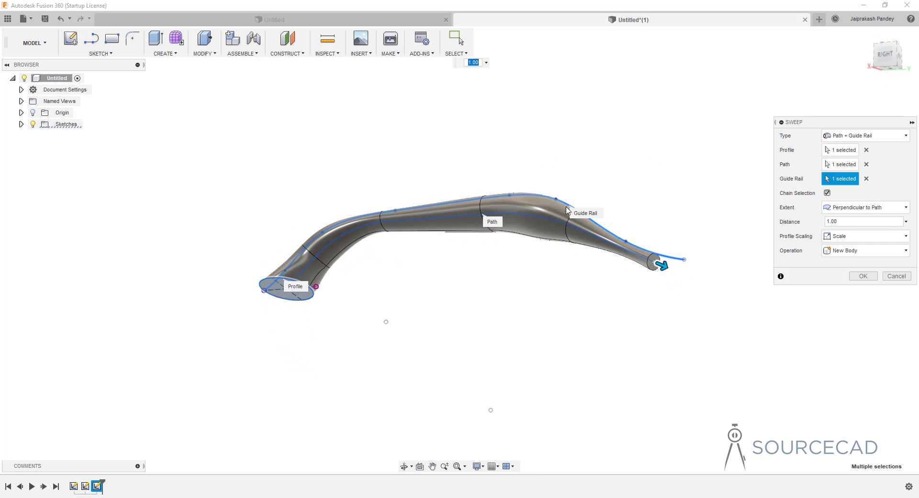
pyautogui.keyDown('shift'); pyautogui.moveTo(357, 248); pyautogui.dragTo(365, 260, button='middle'); pyautogui.keyUp('shift')
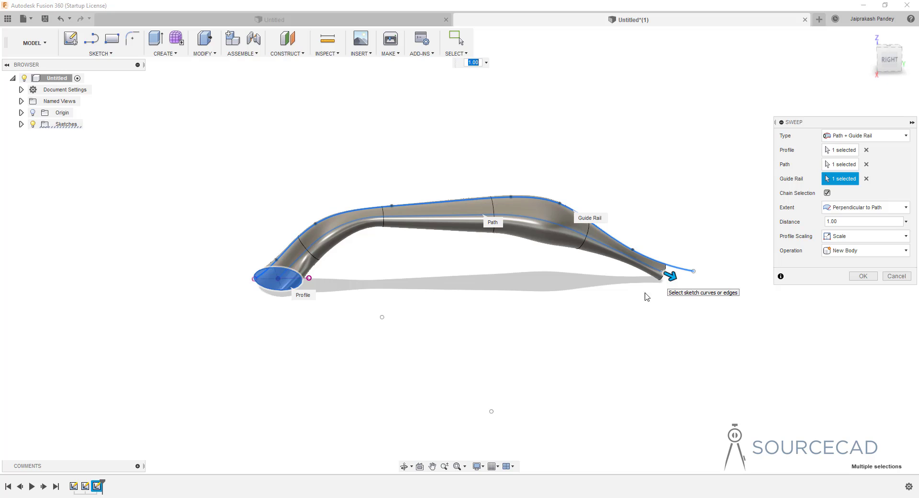
pyautogui.scroll(5, 685, 282)
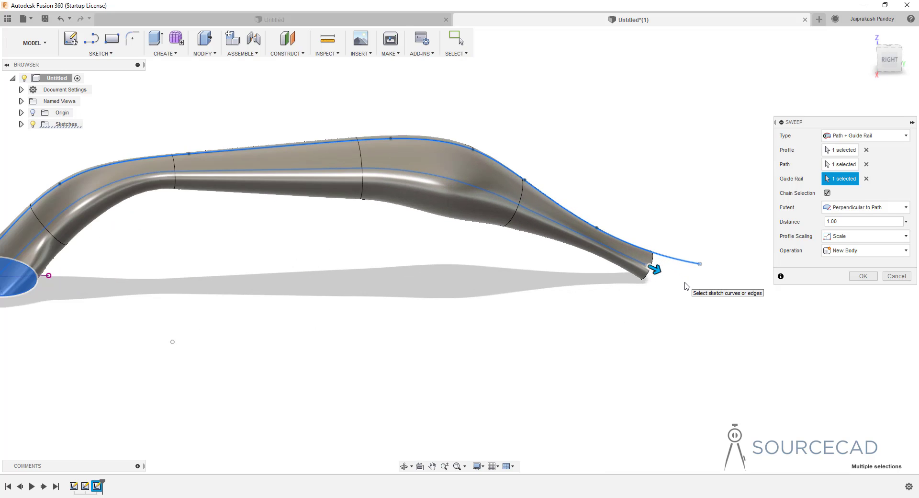
pyautogui.moveTo(693, 300); pyautogui.dragTo(540, 304, button='middle')
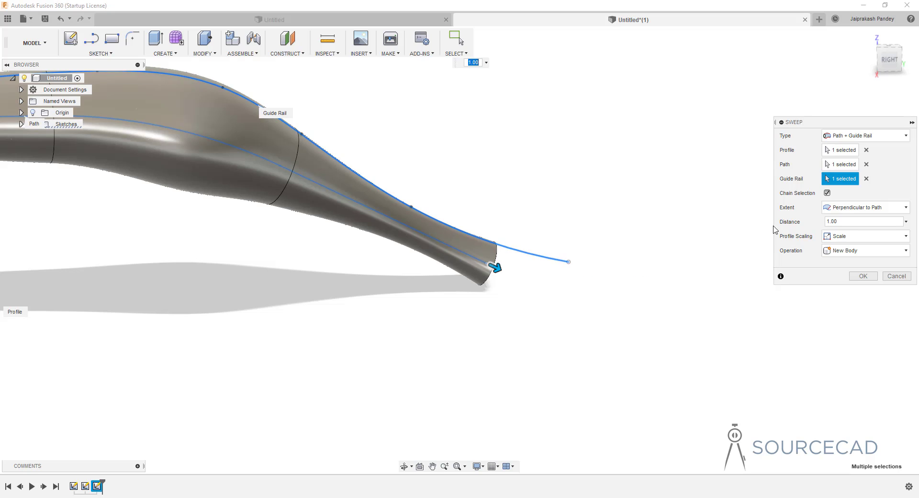
# Set the sweep's extent to Full Extents, check the handle shape along its length, and complete the sweep as a new body.
pyautogui.click(857, 211)
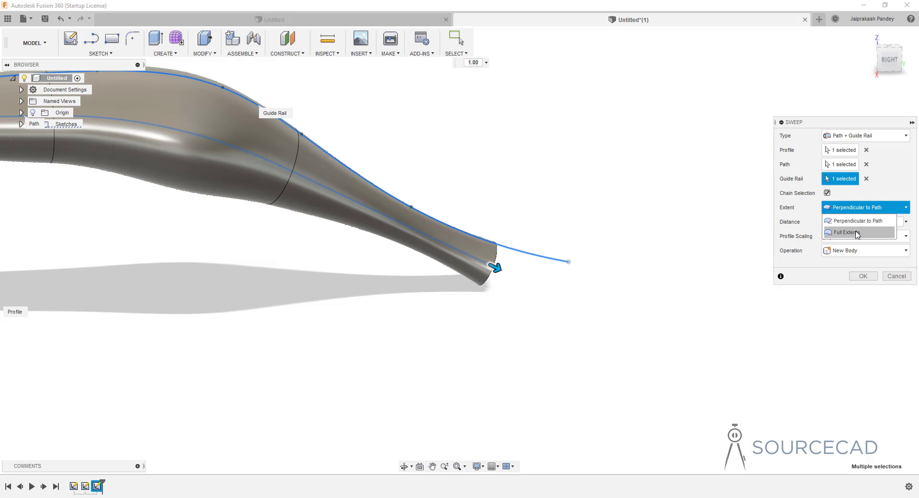
pyautogui.click(846, 232)
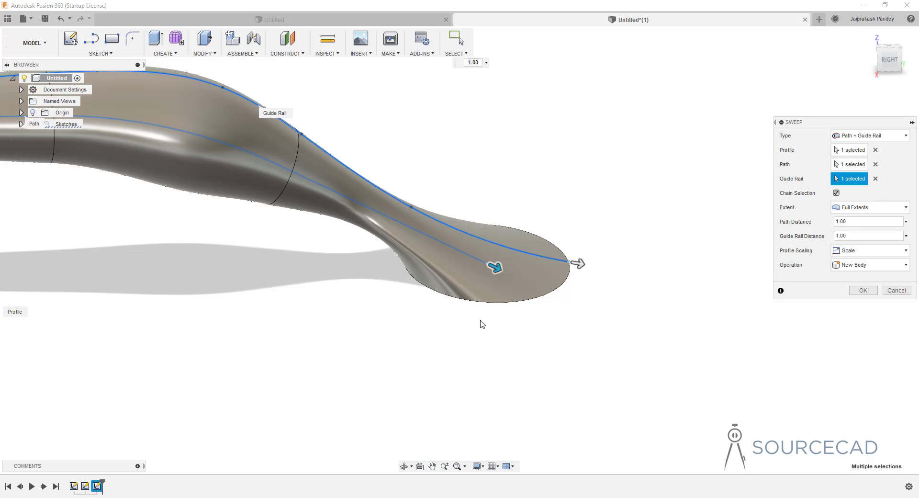
pyautogui.scroll(-2, 369, 296)
pyautogui.moveTo(307, 303); pyautogui.dragTo(529, 315, button='middle')
pyautogui.keyDown('shift'); pyautogui.moveTo(394, 341); pyautogui.dragTo(389, 315, button='middle'); pyautogui.keyUp('shift')
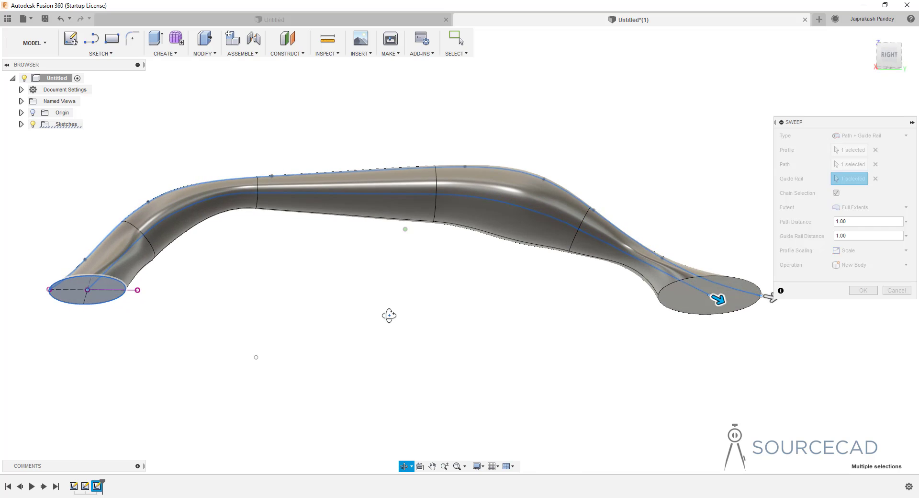
pyautogui.keyDown('shift'); pyautogui.moveTo(256, 357); pyautogui.dragTo(256, 325, button='middle'); pyautogui.keyUp('shift')
pyautogui.keyDown('shift'); pyautogui.moveTo(694, 285); pyautogui.dragTo(705, 322, button='middle'); pyautogui.keyUp('shift')
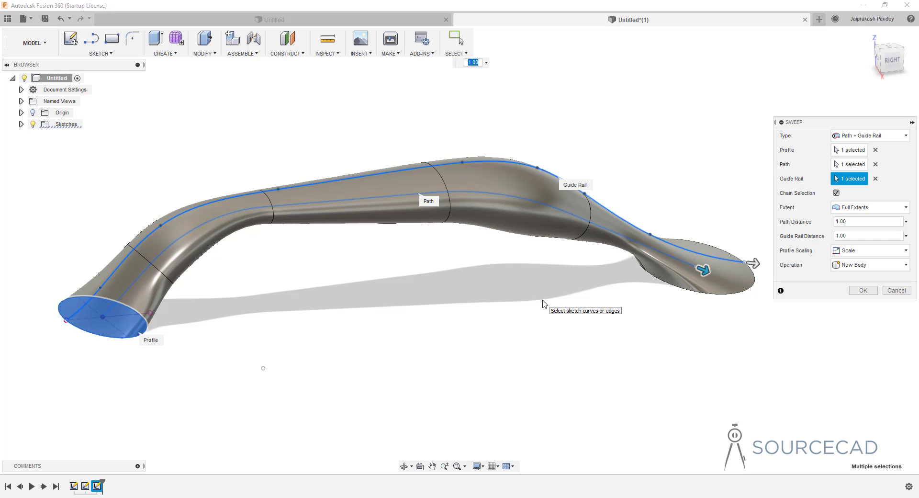
pyautogui.scroll(-4, 544, 304)
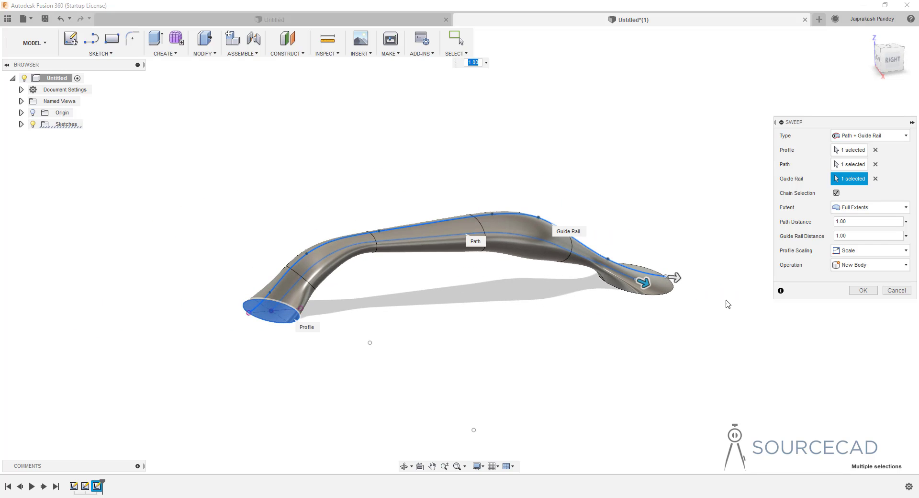
pyautogui.click(863, 290)
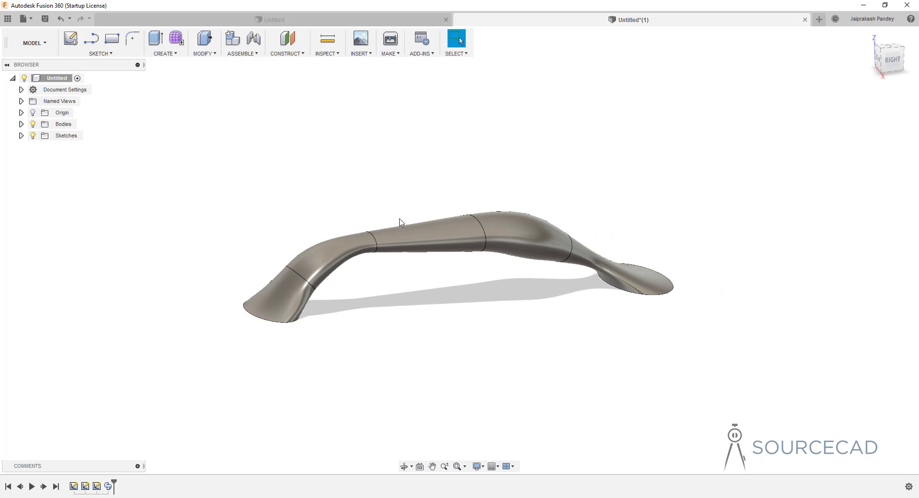
pyautogui.keyDown('shift'); pyautogui.moveTo(401, 222); pyautogui.dragTo(385, 187, button='middle'); pyautogui.keyUp('shift')
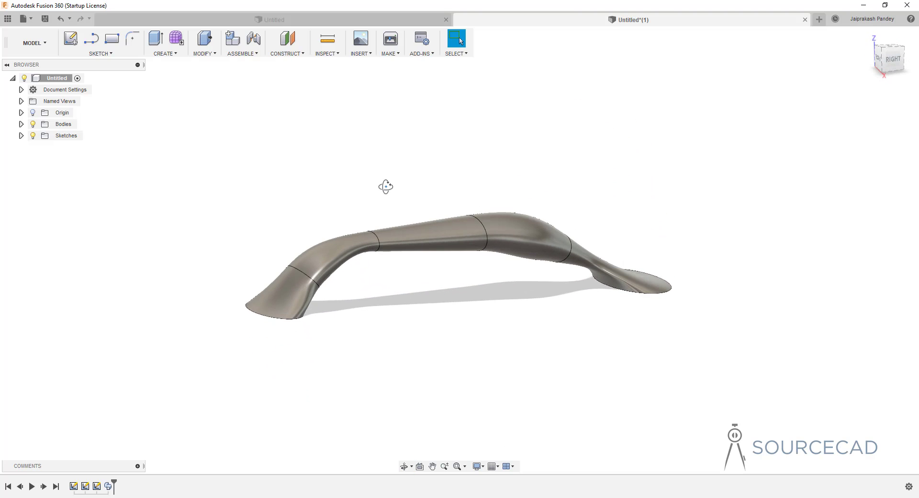